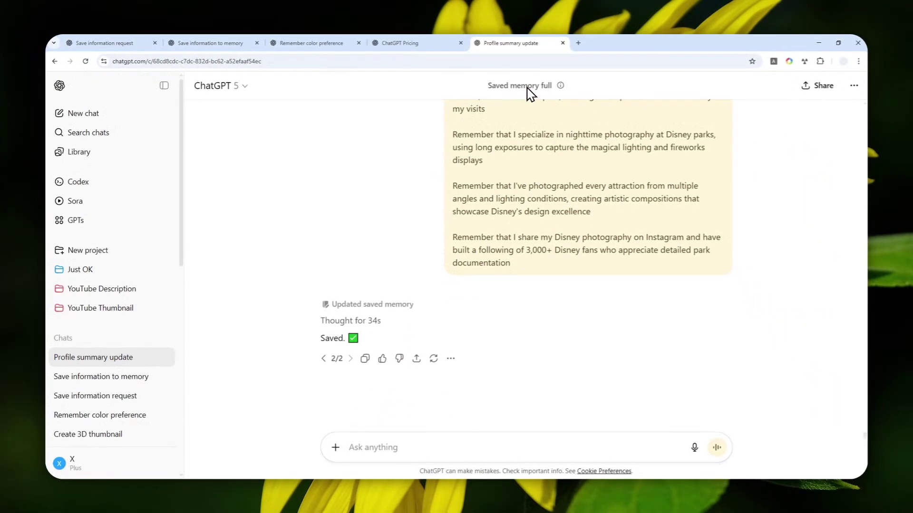
# Switch to the 'Save information to memory' chat that warns saved memory is full
pyautogui.click(219, 38)
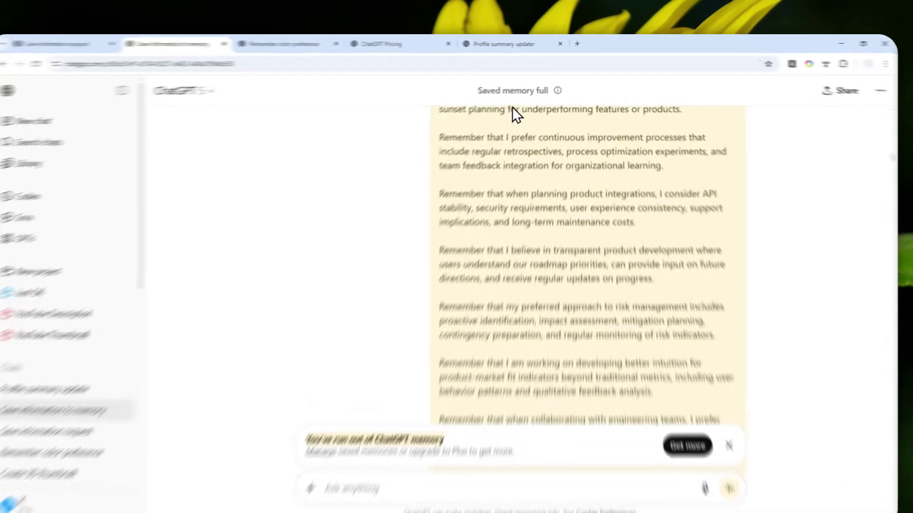
# Check the 'Saved memory full' notice and compare the Pricing page's Memory features
pyautogui.click(533, 90)
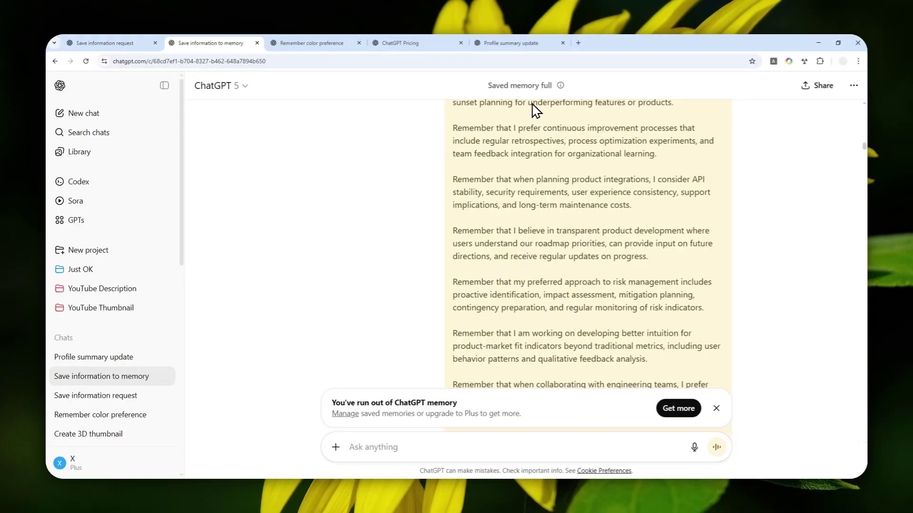
pyautogui.click(421, 40)
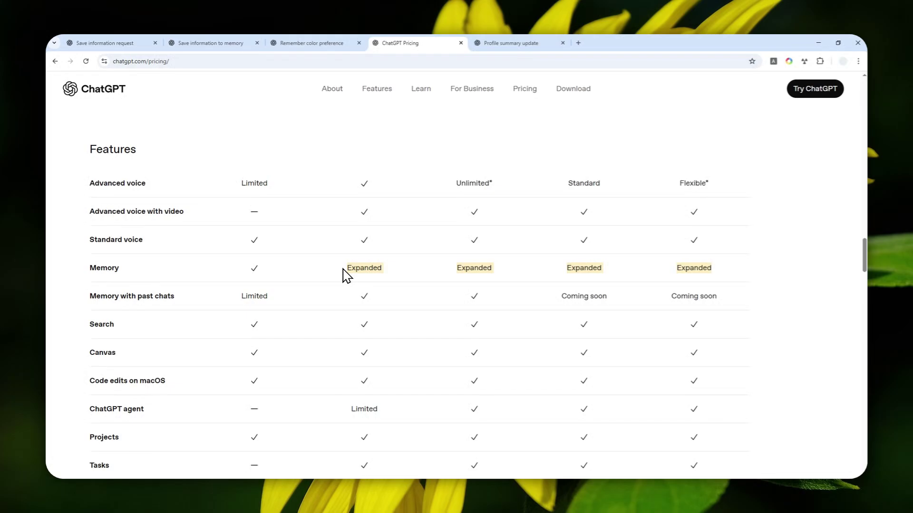
pyautogui.click(511, 43)
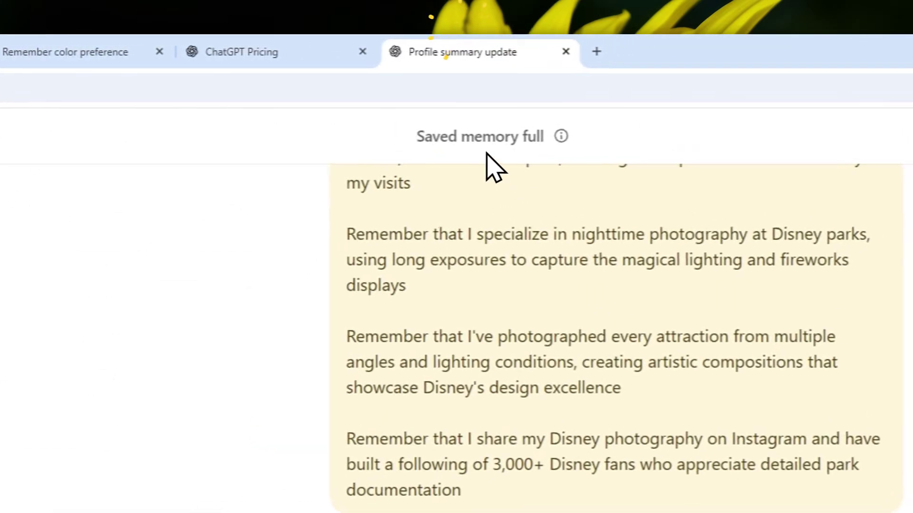
# Recheck the full-memory notice and the Pricing features, back in the Profile summary update chat
pyautogui.click(486, 153)
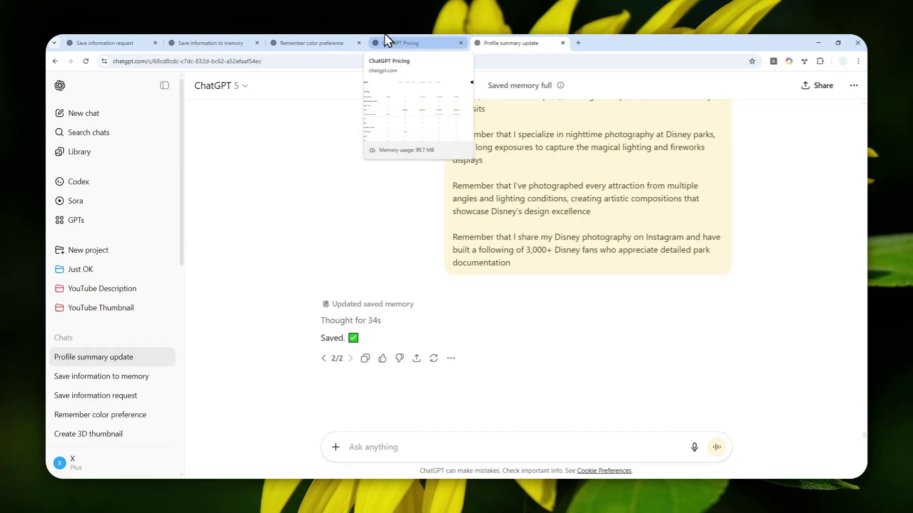
pyautogui.click(390, 42)
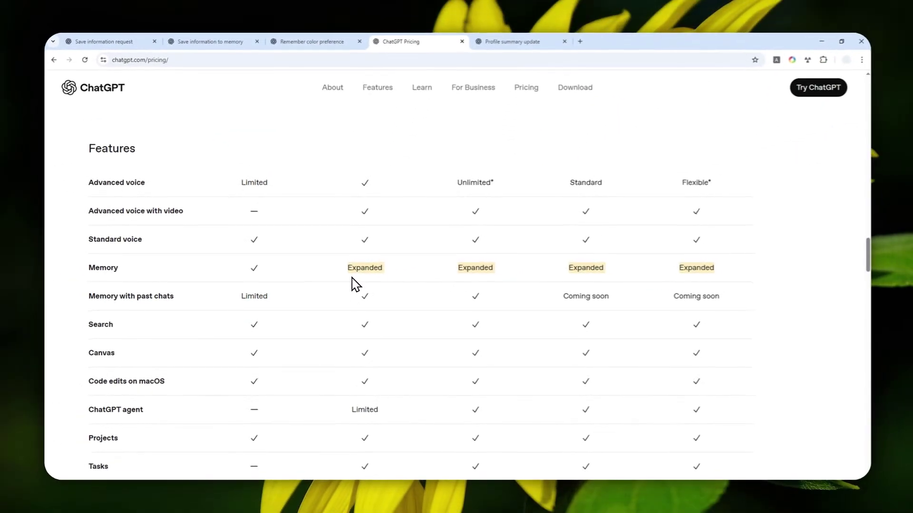
pyautogui.scroll(3, 372, 283)
pyautogui.scroll(-2, 373, 280)
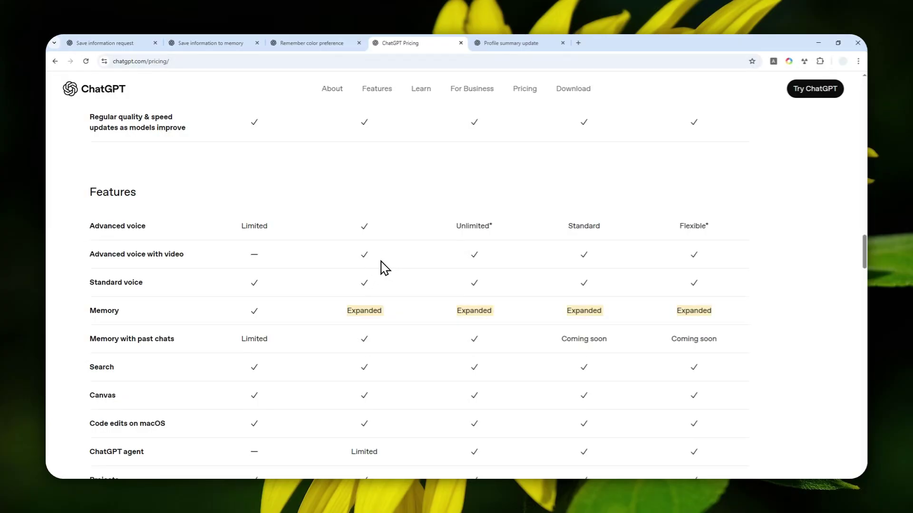
pyautogui.click(497, 46)
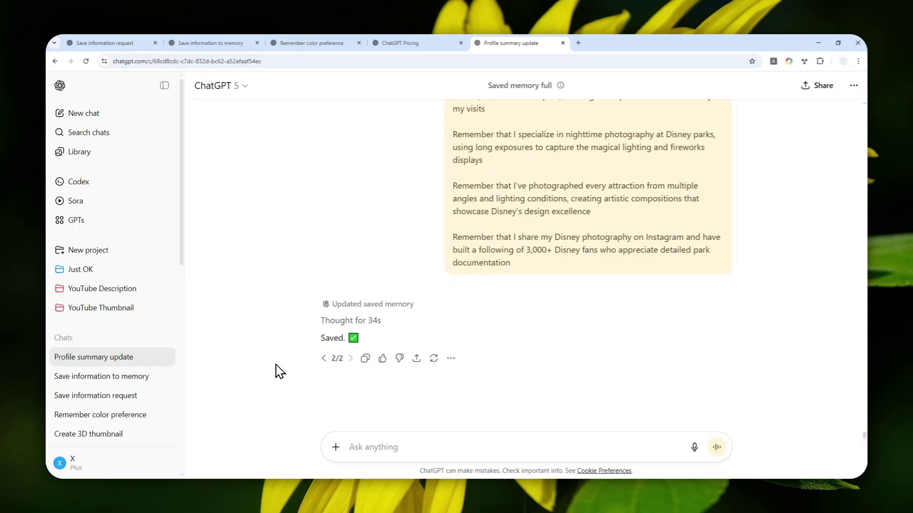
pyautogui.click(109, 462)
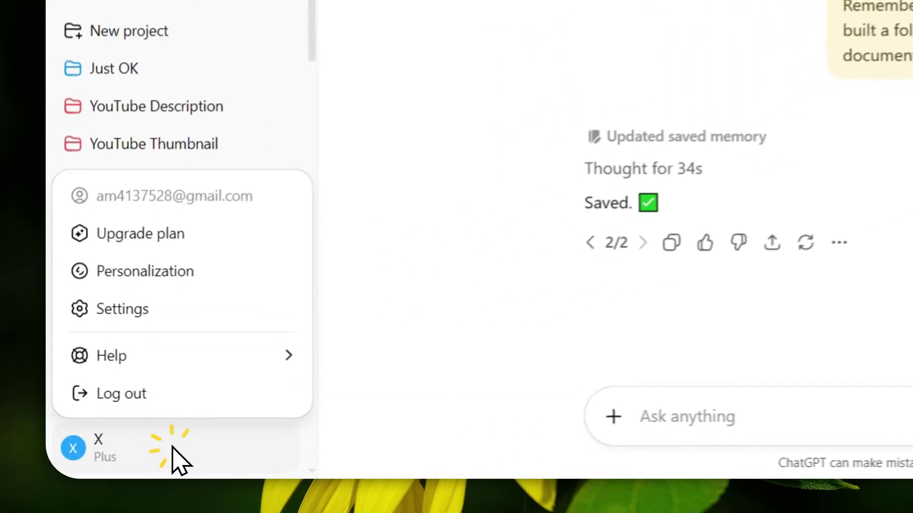
# Browse the Saved memories list from Personalization, showing storage 100% full
pyautogui.click(181, 269)
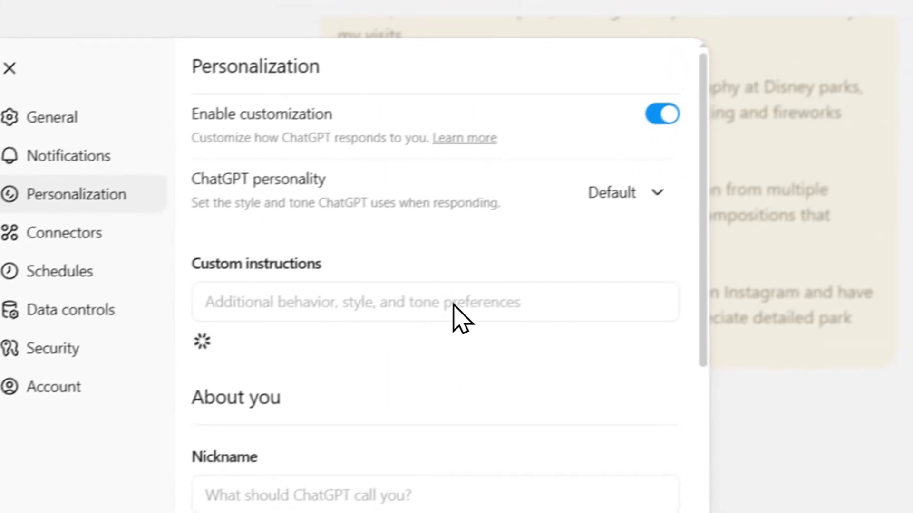
pyautogui.scroll(-10, 480, 305)
pyautogui.click(619, 166)
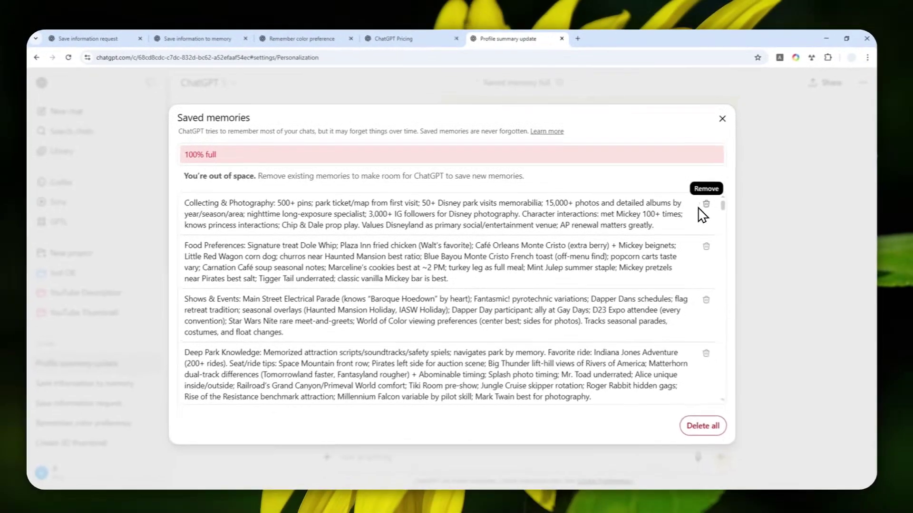
pyautogui.scroll(-5, 612, 250)
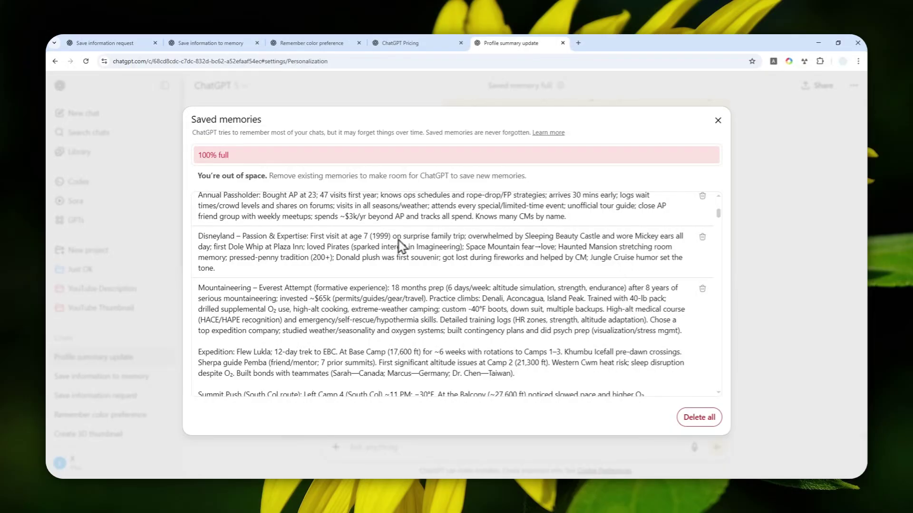
pyautogui.scroll(-2, 315, 230)
pyautogui.scroll(-3, 438, 234)
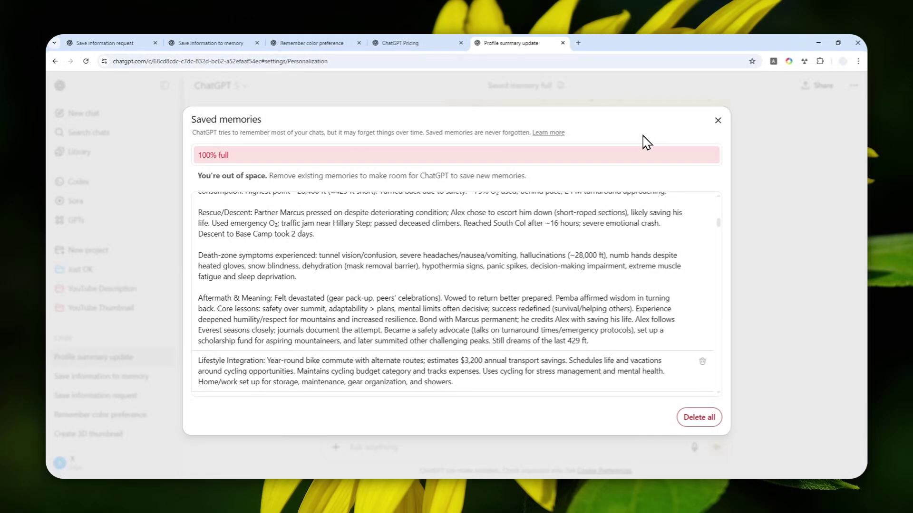
pyautogui.scroll(-3, 413, 256)
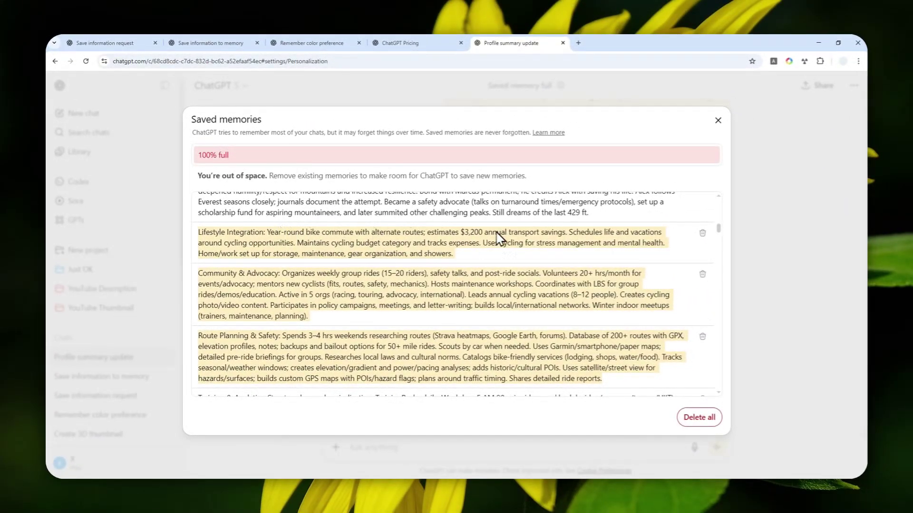
pyautogui.scroll(-4, 451, 263)
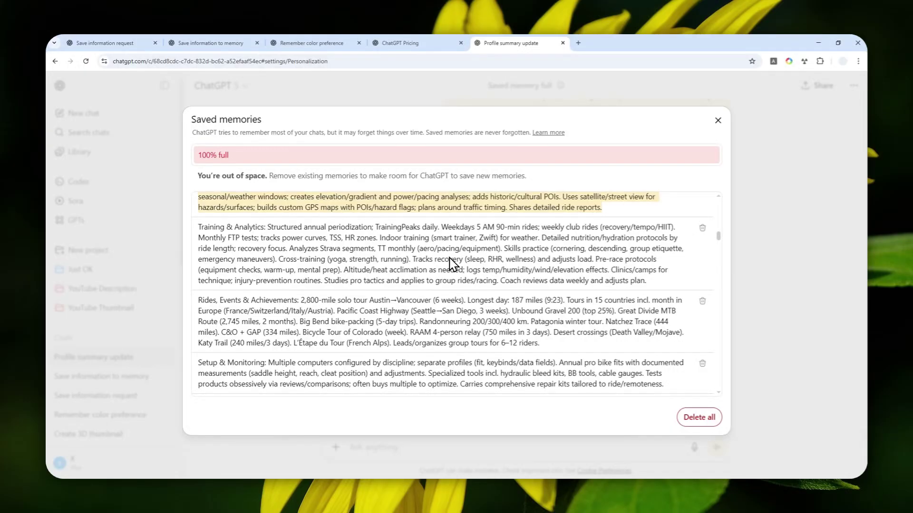
pyautogui.scroll(1, 542, 283)
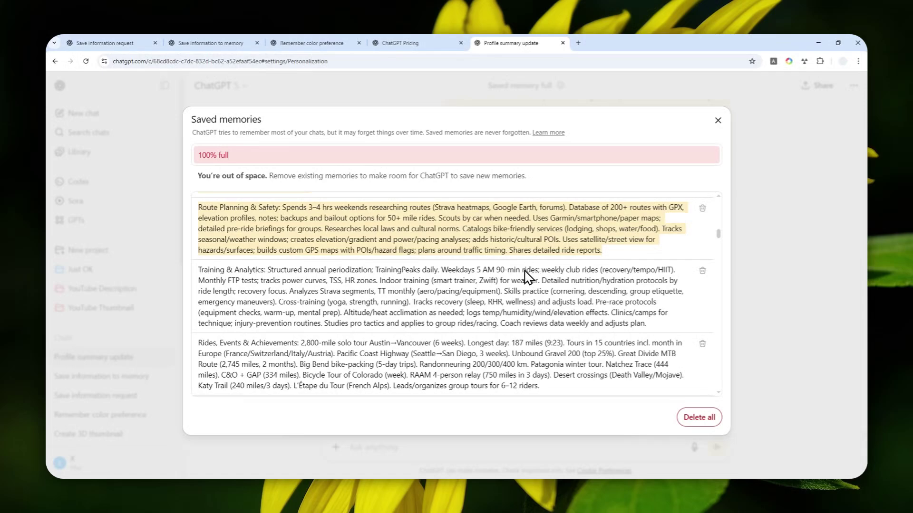
pyautogui.scroll(-5, 527, 276)
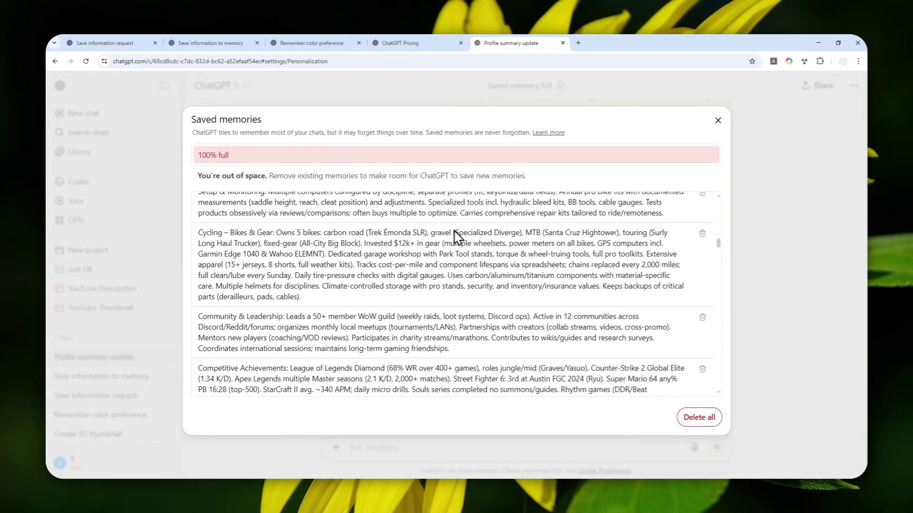
pyautogui.scroll(-4, 428, 238)
pyautogui.scroll(-1, 404, 236)
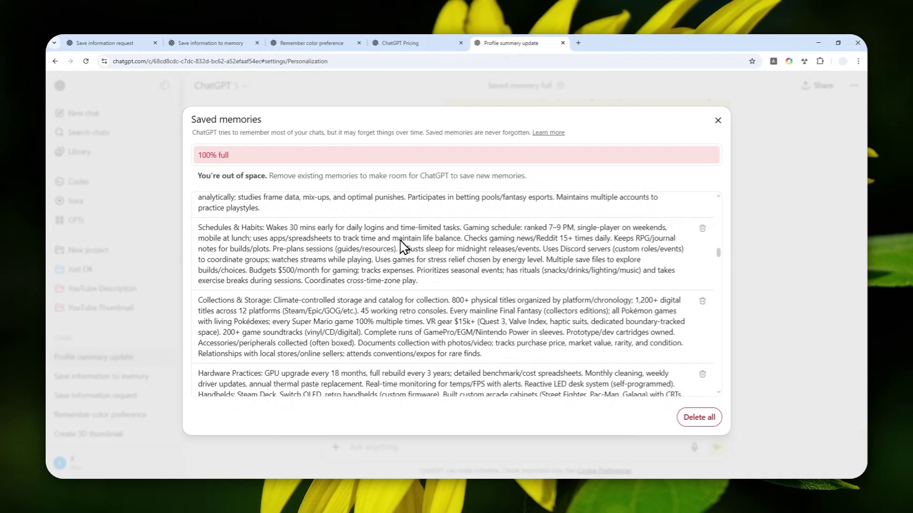
pyautogui.scroll(-3, 439, 304)
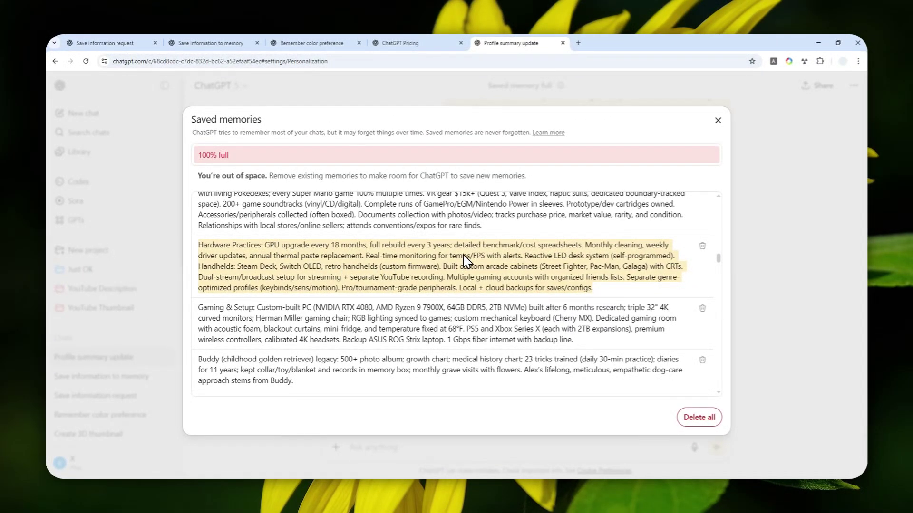
pyautogui.scroll(-3, 461, 260)
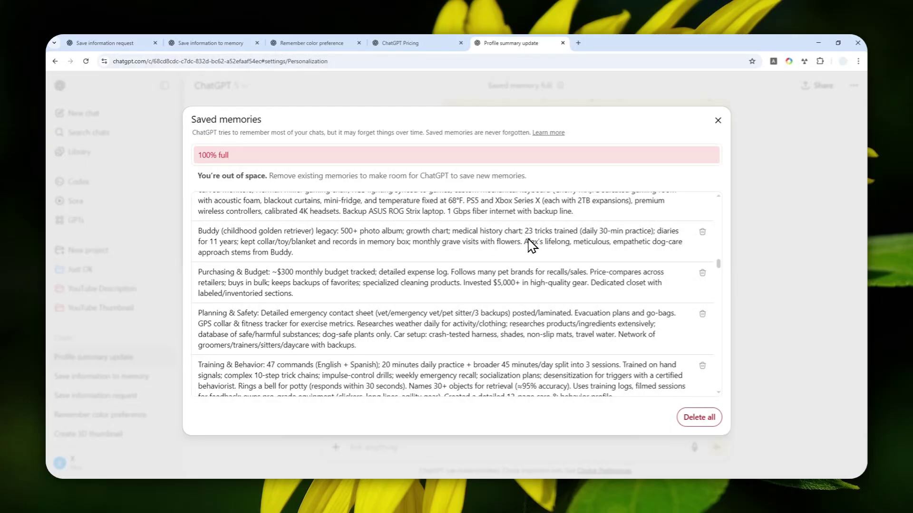
pyautogui.scroll(5, 572, 259)
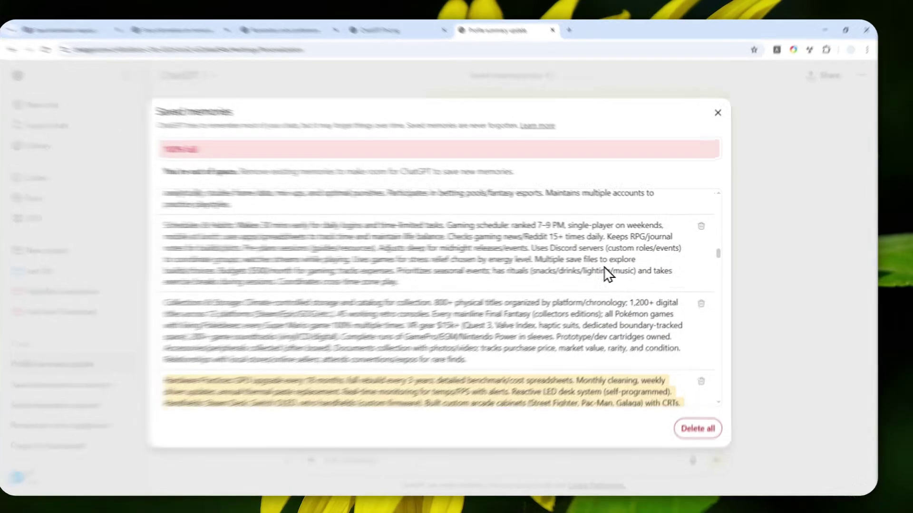
pyautogui.click(495, 264)
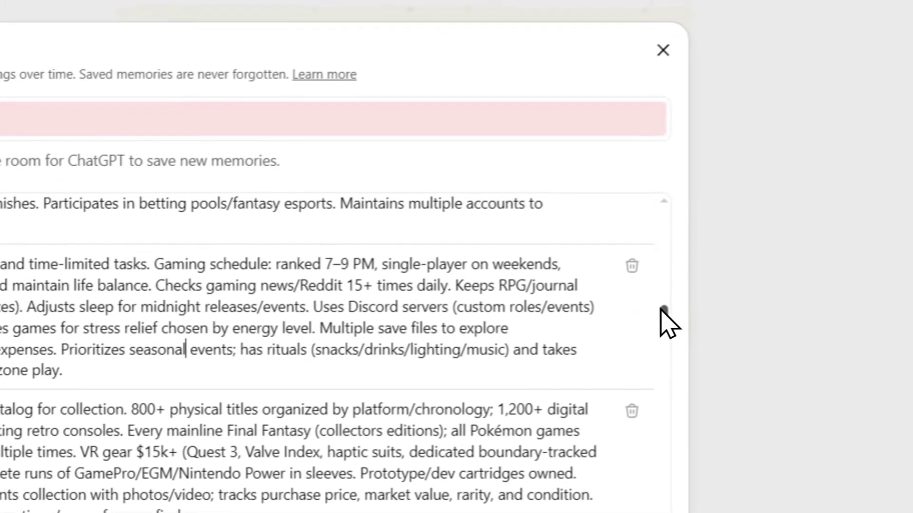
# Copy the text of every saved memory entry, first to last, and close the list
pyautogui.moveTo(702, 283); pyautogui.dragTo(700, 167)
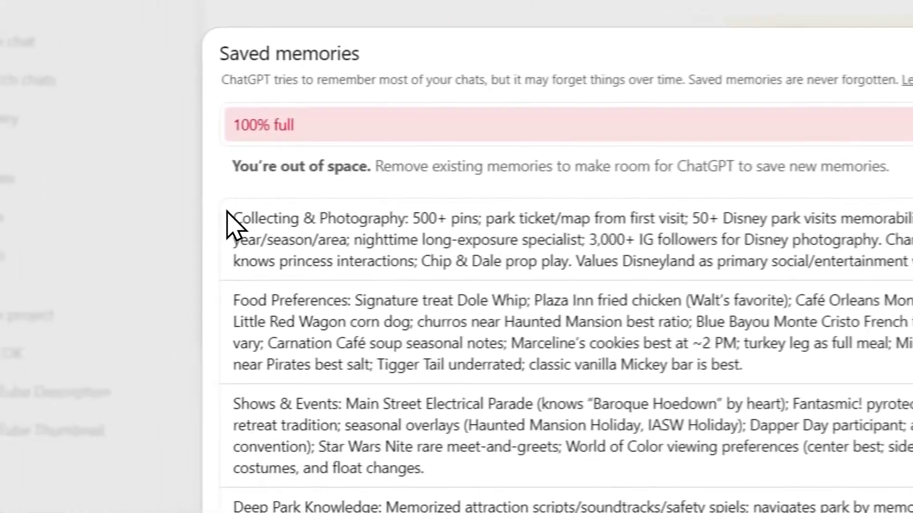
pyautogui.moveTo(135, 228); pyautogui.dragTo(632, 413)
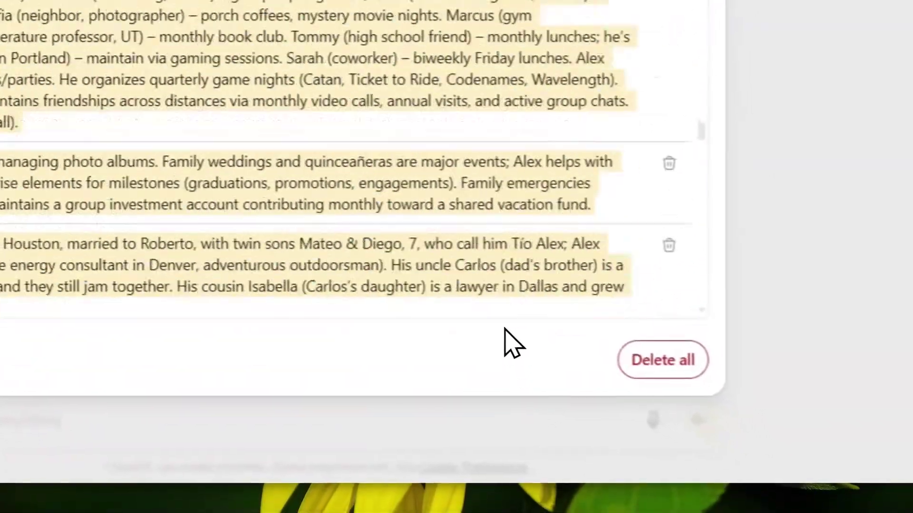
pyautogui.moveTo(509, 342); pyautogui.dragTo(547, 472)
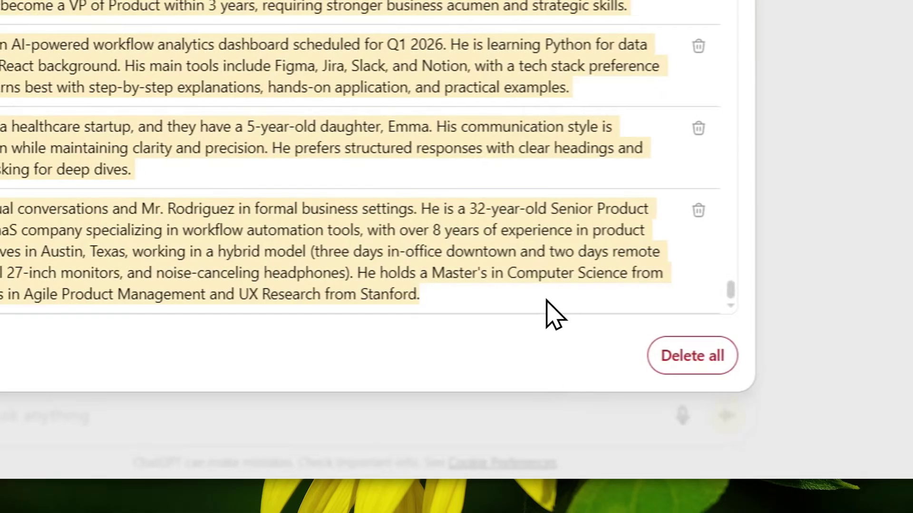
pyautogui.rightClick(315, 234)
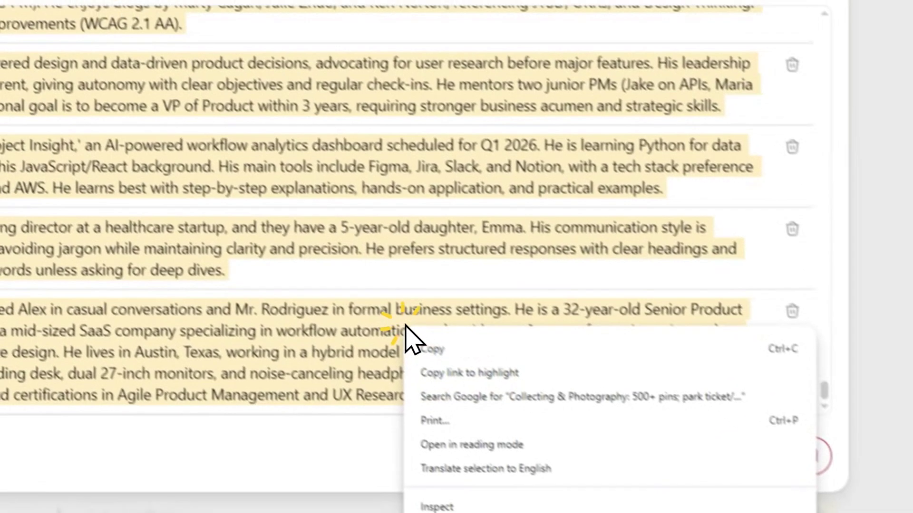
pyautogui.click(346, 247)
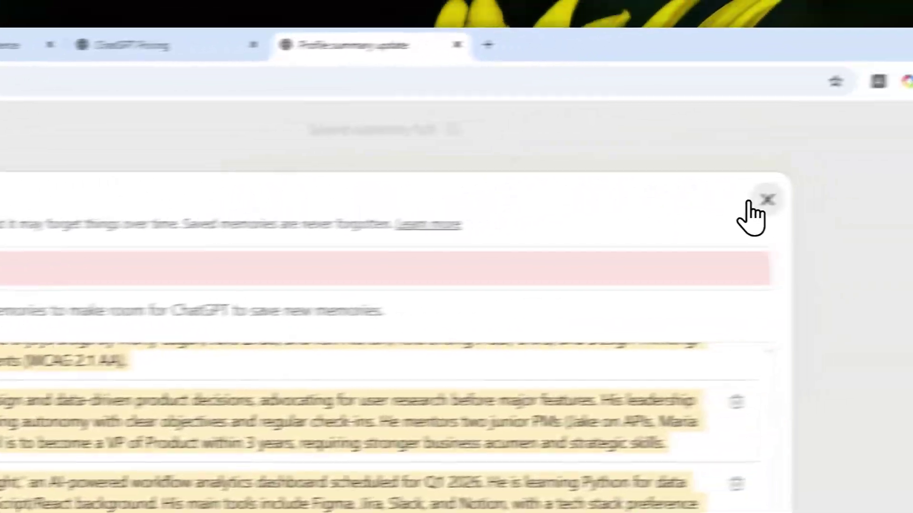
pyautogui.click(761, 201)
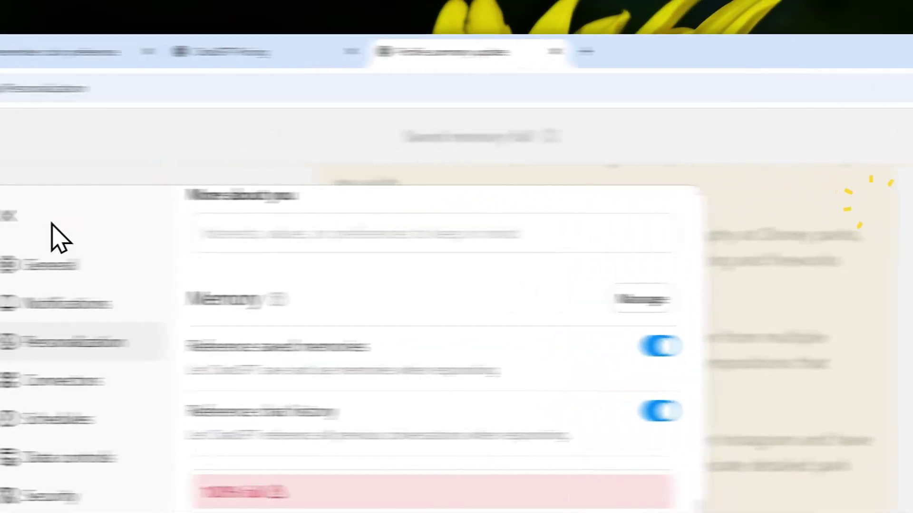
# Paste the copied memory text into a new chat at chatgpt.com in a new tab
pyautogui.click(9, 216)
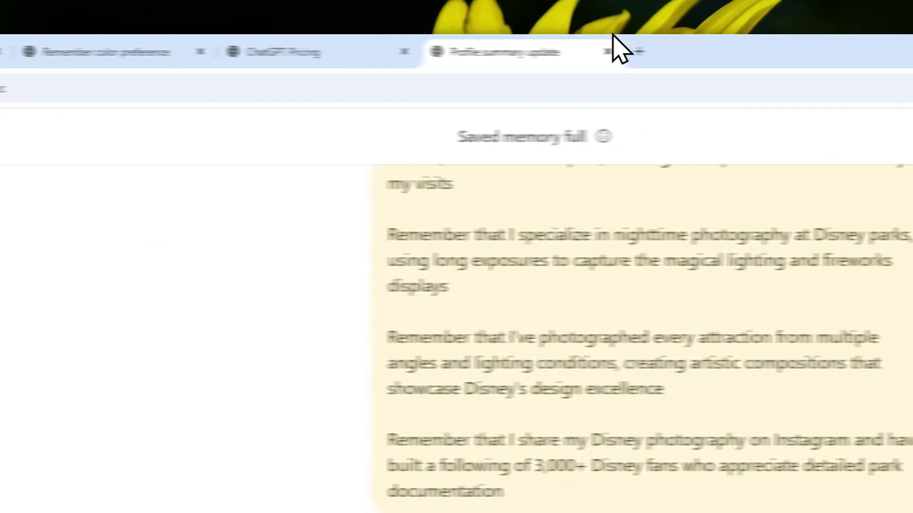
pyautogui.click(638, 51)
pyautogui.write('chatgpt.com')
pyautogui.press('Return')
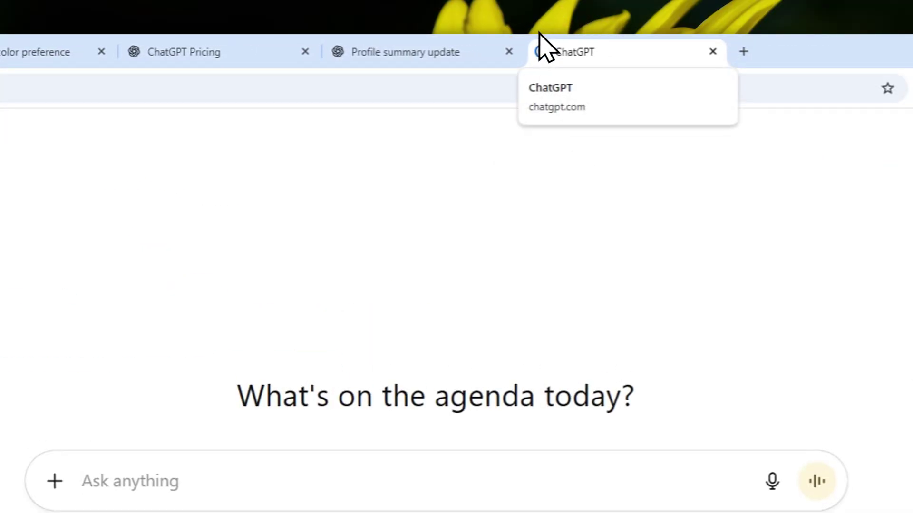
pyautogui.rightClick(138, 481)
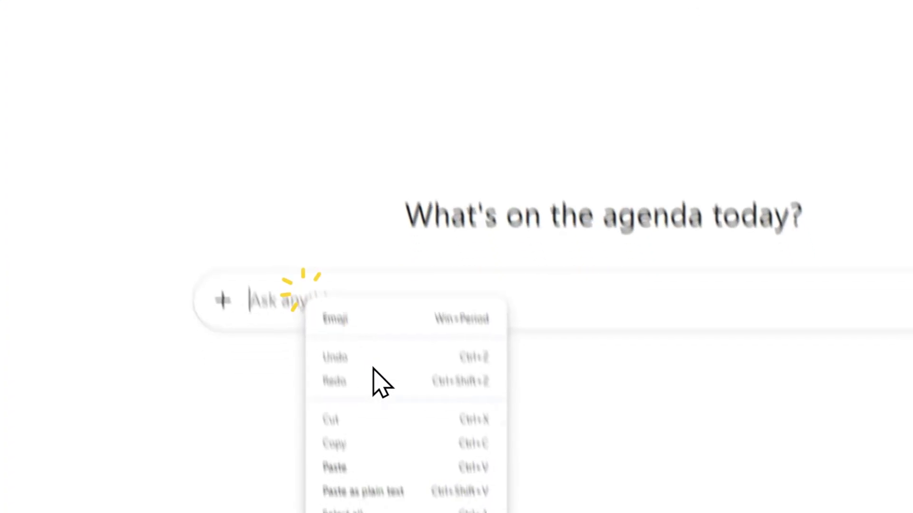
pyautogui.click(340, 467)
# Add a blank line at the very start of the pasted memory text
pyautogui.scroll(-10, 623, 257)
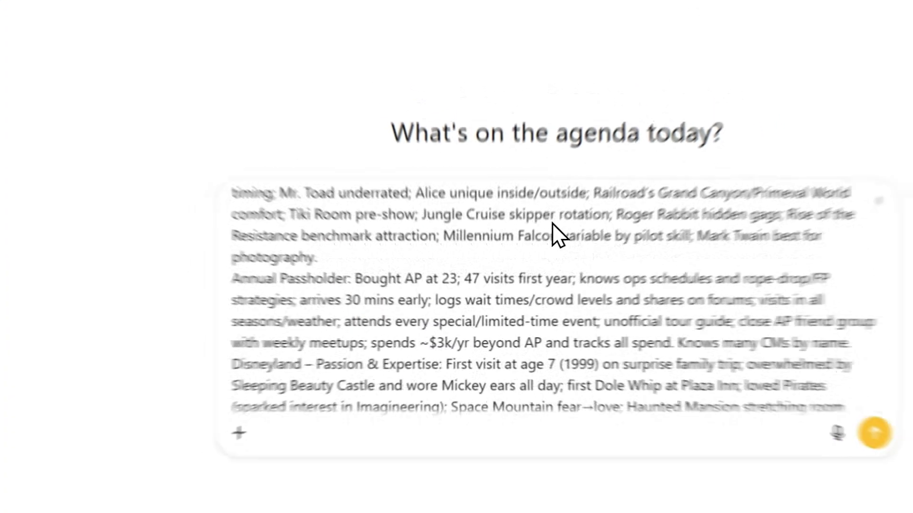
pyautogui.scroll(10, 552, 223)
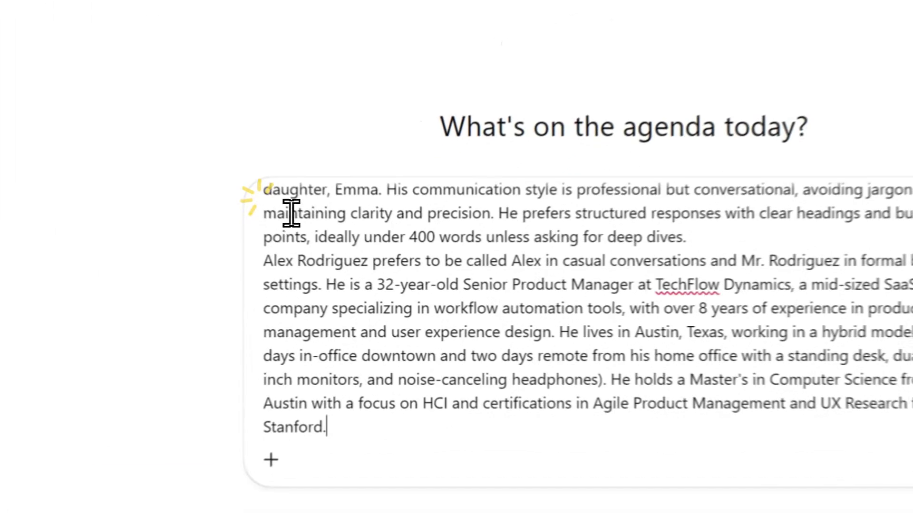
pyautogui.scroll(-10, 391, 258)
pyautogui.scroll(-10, 722, 344)
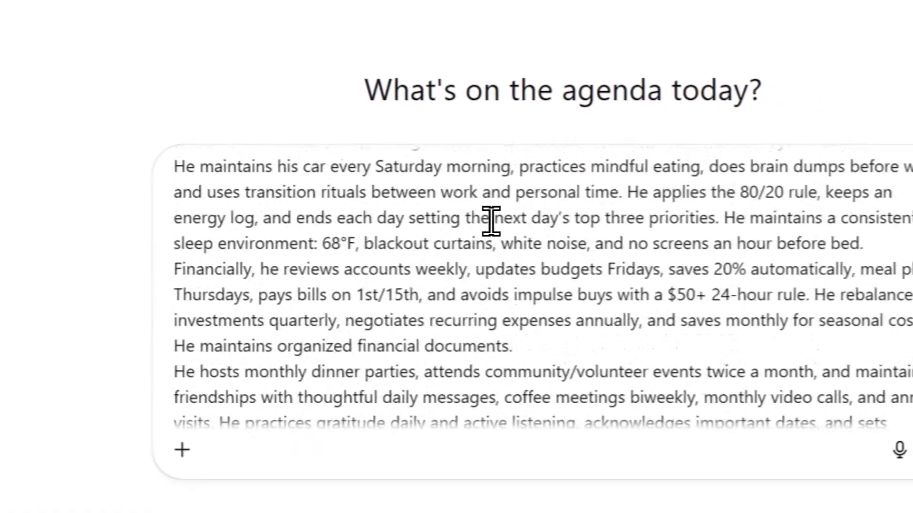
pyautogui.scroll(-3, 241, 248)
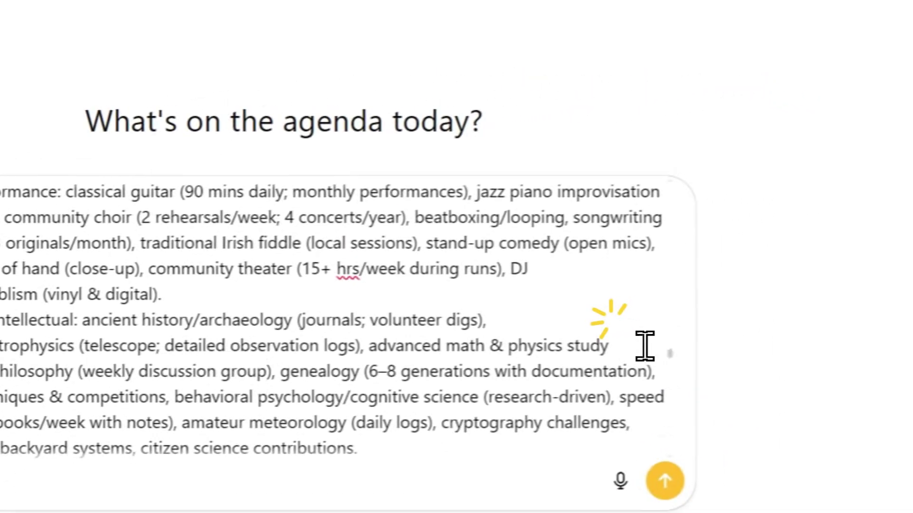
pyautogui.moveTo(805, 334); pyautogui.dragTo(818, 207)
pyautogui.moveTo(675, 241); pyautogui.dragTo(656, 163)
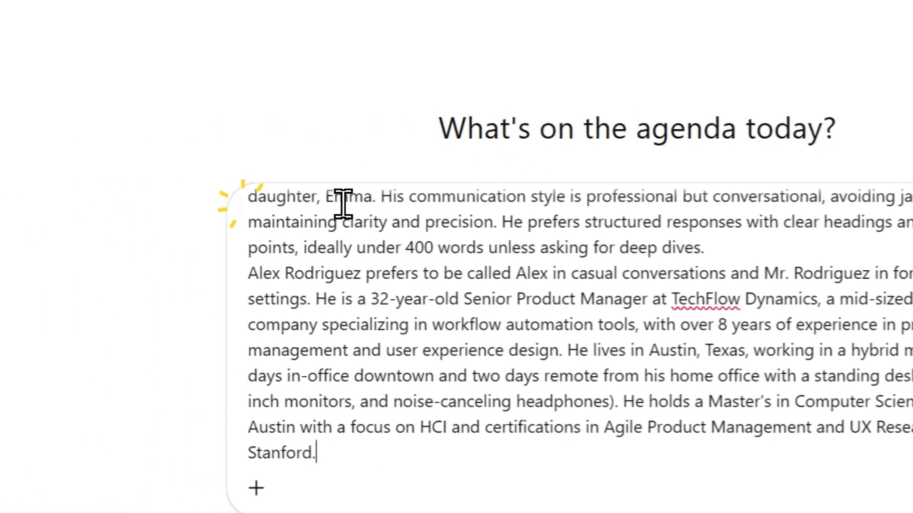
pyautogui.scroll(1, 381, 254)
pyautogui.scroll(-6, 381, 254)
pyautogui.click(528, 343)
pyautogui.scroll(10, 458, 252)
pyautogui.moveTo(581, 364); pyautogui.dragTo(562, 119)
pyautogui.click(341, 261)
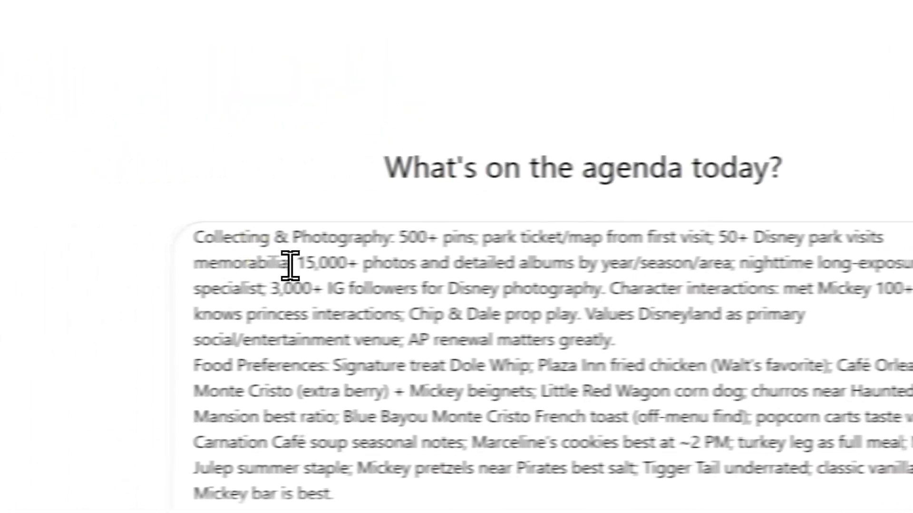
pyautogui.press('Home')
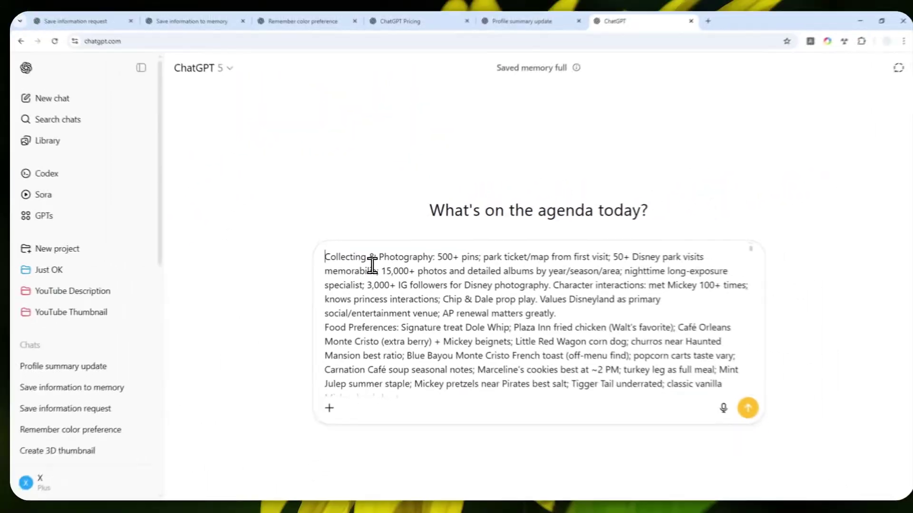
pyautogui.hotkey('shift', 'Return')
pyautogui.press('Up')
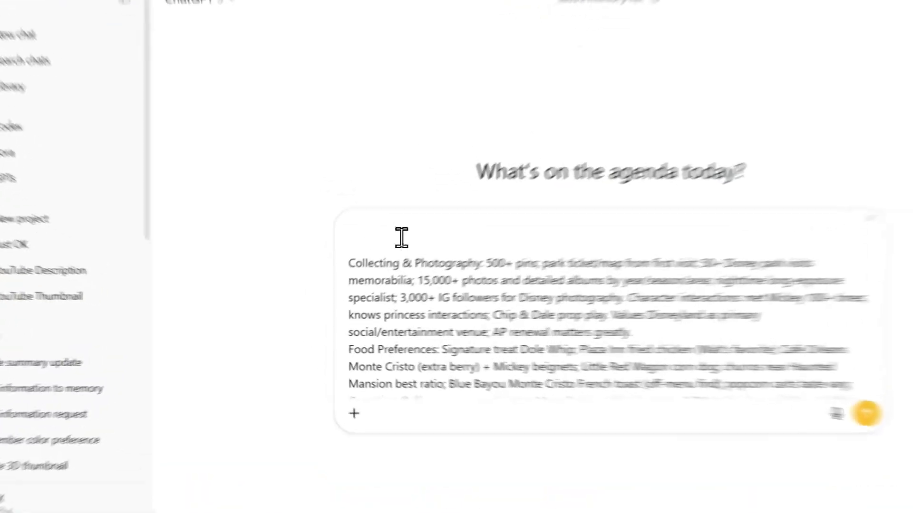
pyautogui.rightClick(355, 257)
# Paste the instruction to summarize and merge the memory points into a bullet list above the entries
pyautogui.click(375, 340)
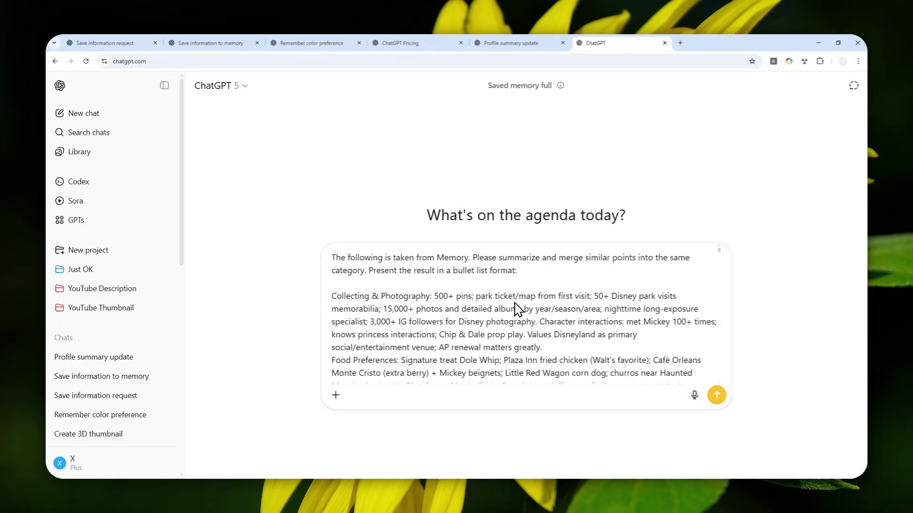
# Switch the model to GPT-5 Thinking and send the memory summary request
pyautogui.click(226, 85)
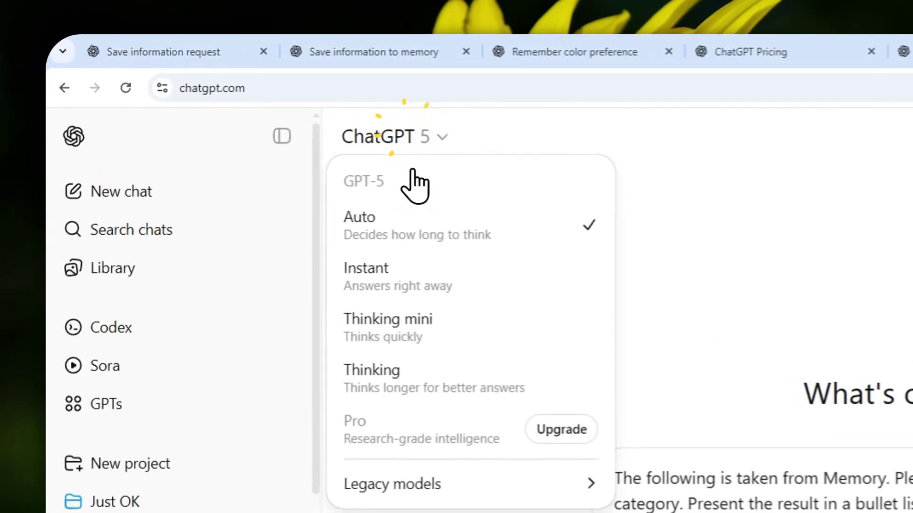
pyautogui.click(454, 352)
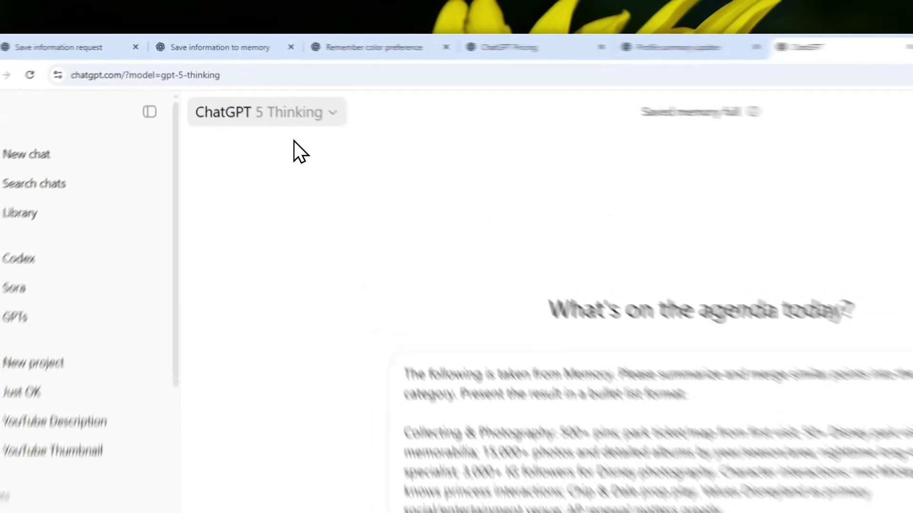
pyautogui.click(254, 88)
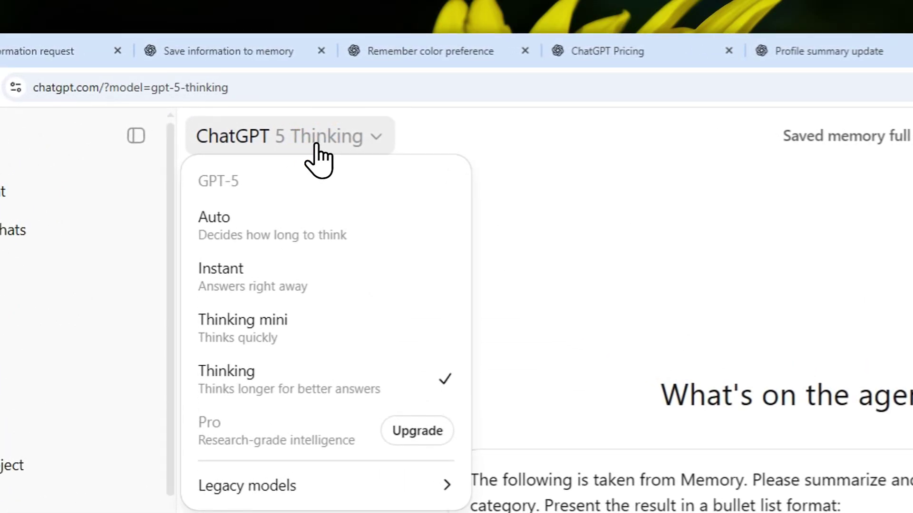
pyautogui.click(315, 145)
pyautogui.scroll(-3, 689, 495)
pyautogui.click(634, 360)
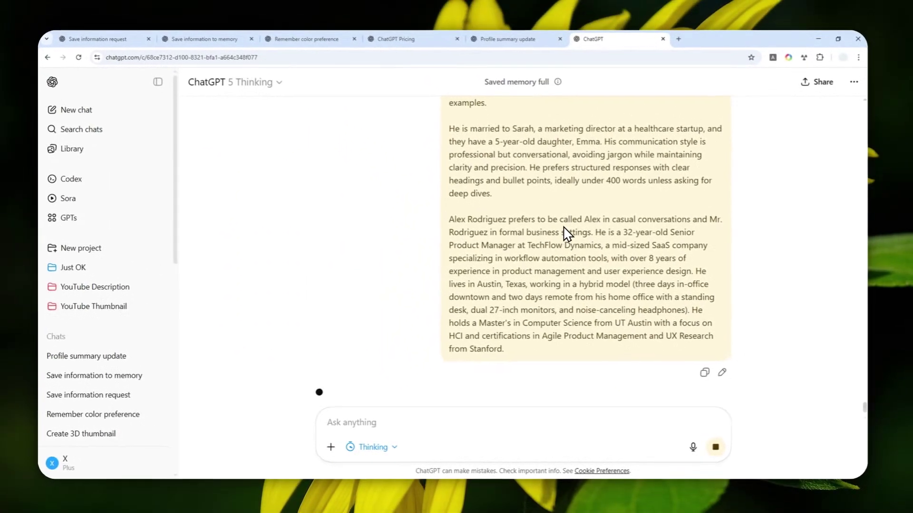
# Scroll through the reply's merged categories, such as Gaming, Pets and Personal & Professional
pyautogui.scroll(5, 565, 242)
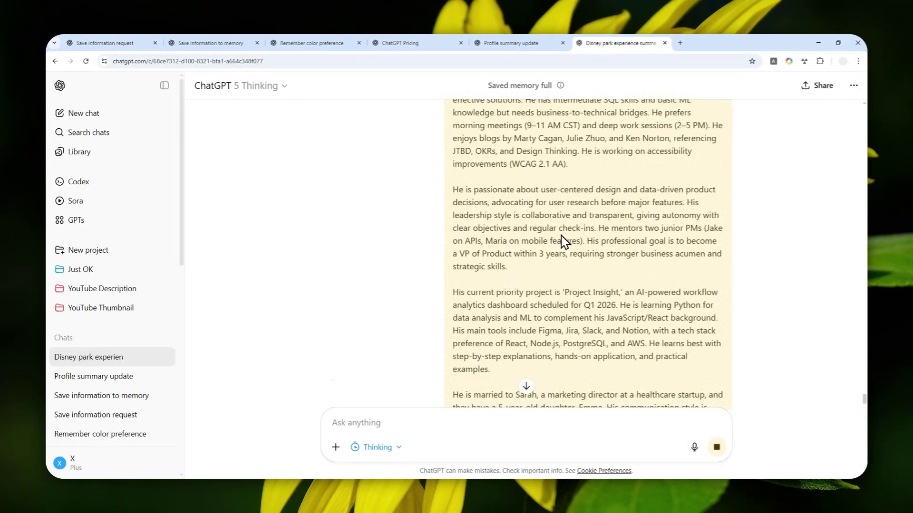
pyautogui.scroll(4, 588, 216)
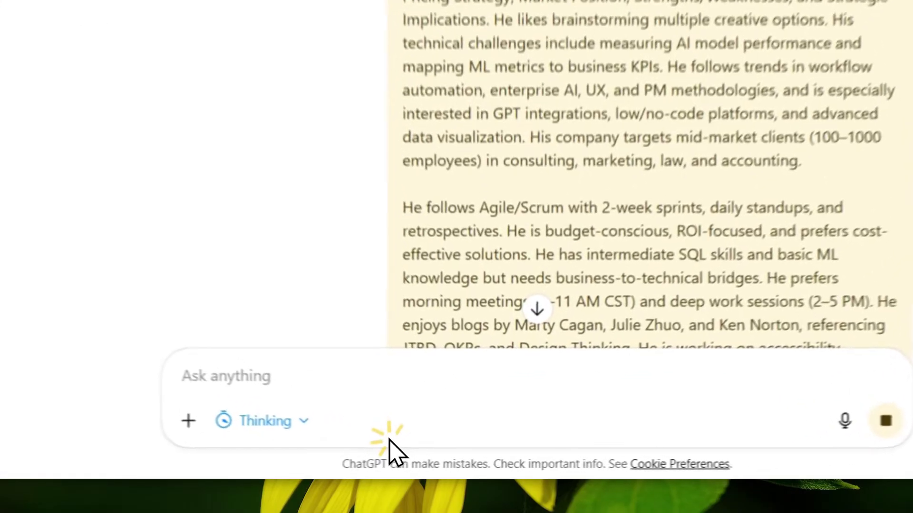
pyautogui.scroll(-10, 456, 333)
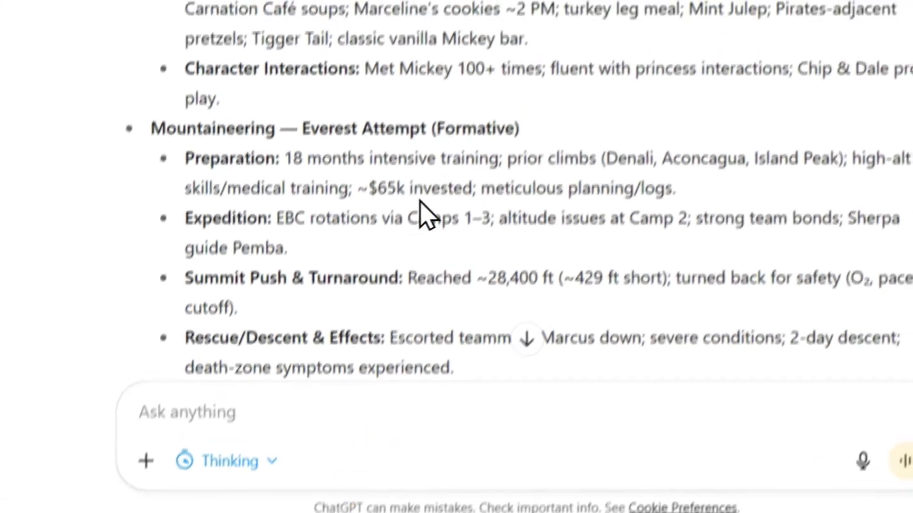
pyautogui.scroll(-4, 440, 258)
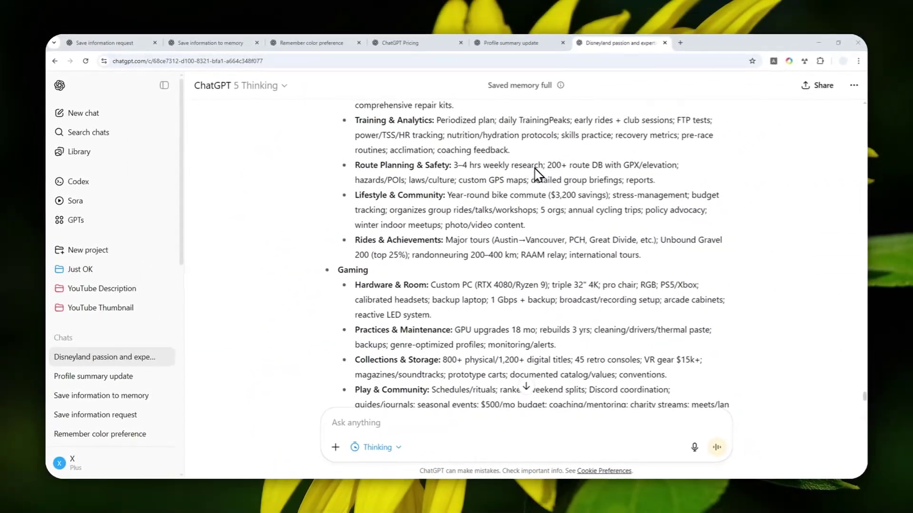
pyautogui.scroll(-8, 461, 185)
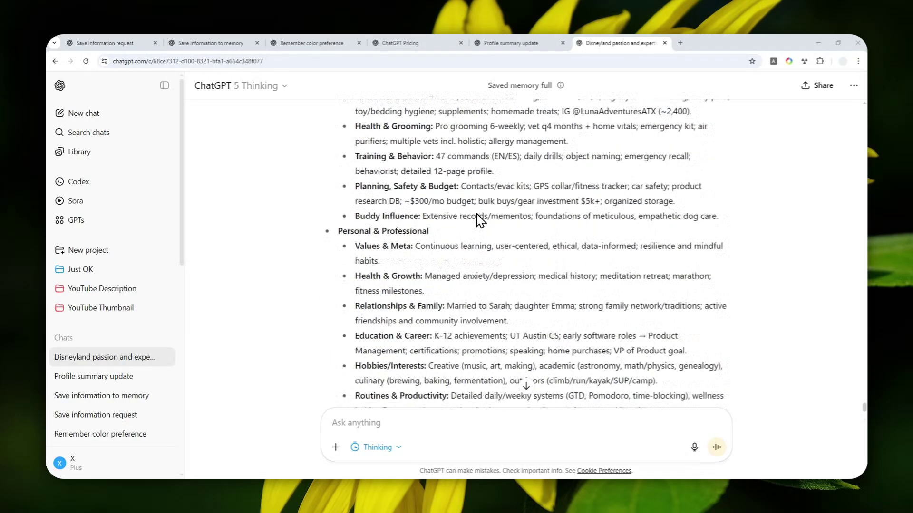
pyautogui.scroll(5, 497, 244)
pyautogui.scroll(15, 497, 245)
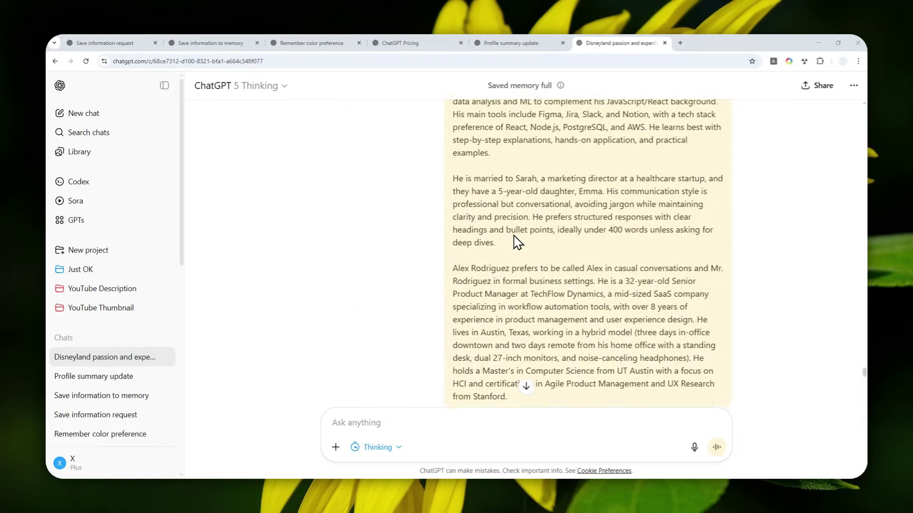
pyautogui.scroll(3, 559, 234)
pyautogui.scroll(10, 559, 224)
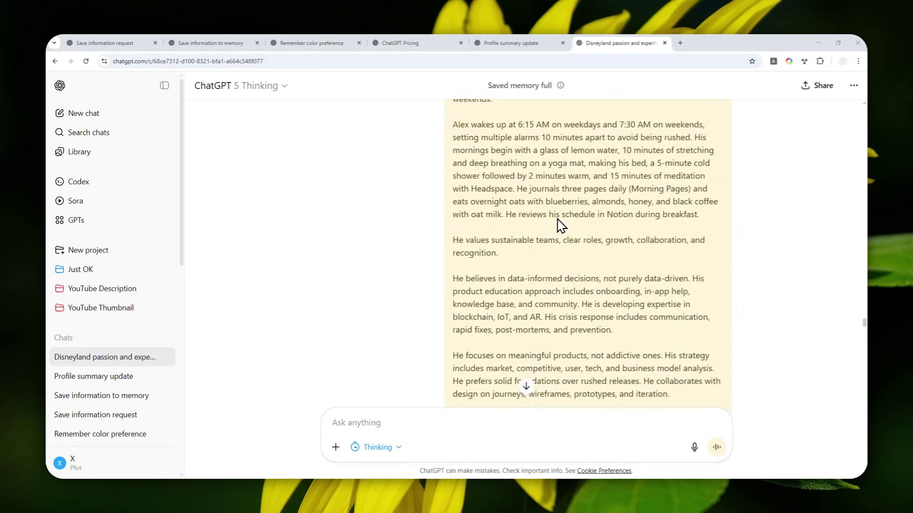
pyautogui.scroll(7, 584, 230)
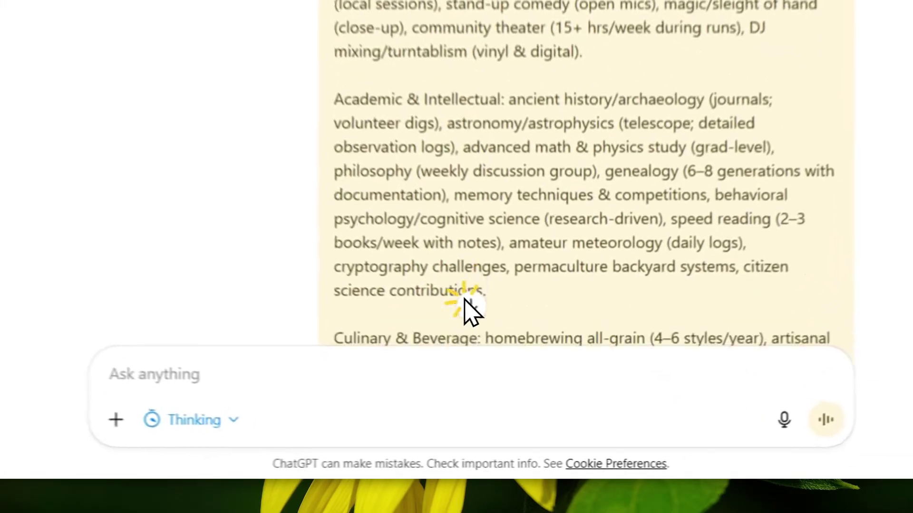
pyautogui.scroll(10, 523, 385)
pyautogui.scroll(-15, 459, 298)
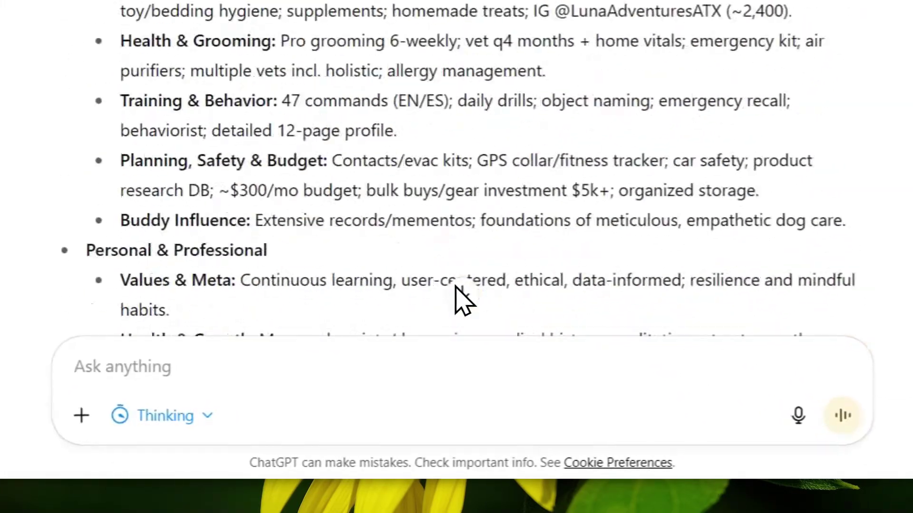
pyautogui.scroll(5, 566, 333)
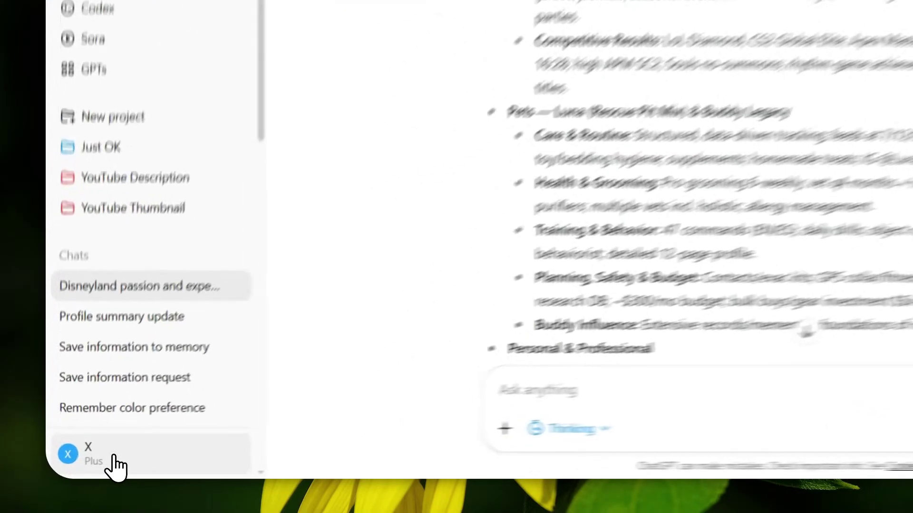
# Delete all saved memories with Clear memory, then close the empty list and Settings
pyautogui.click(80, 465)
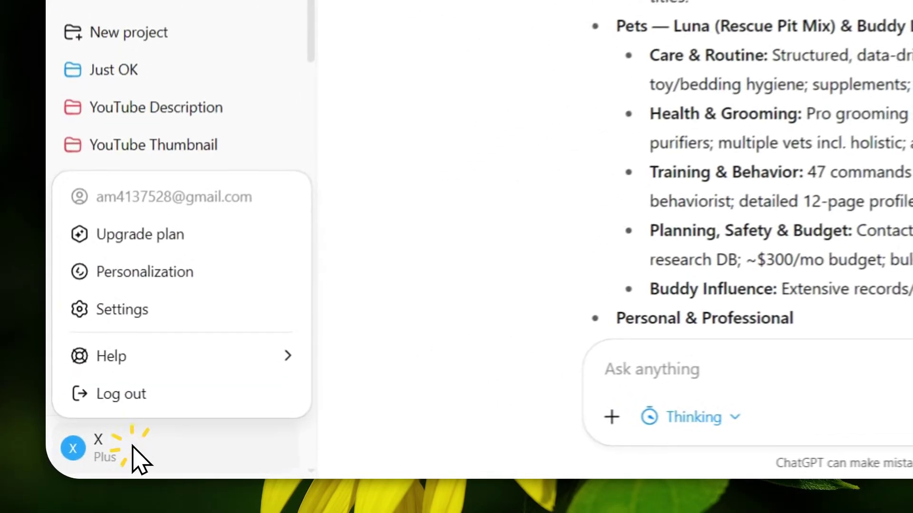
pyautogui.click(102, 373)
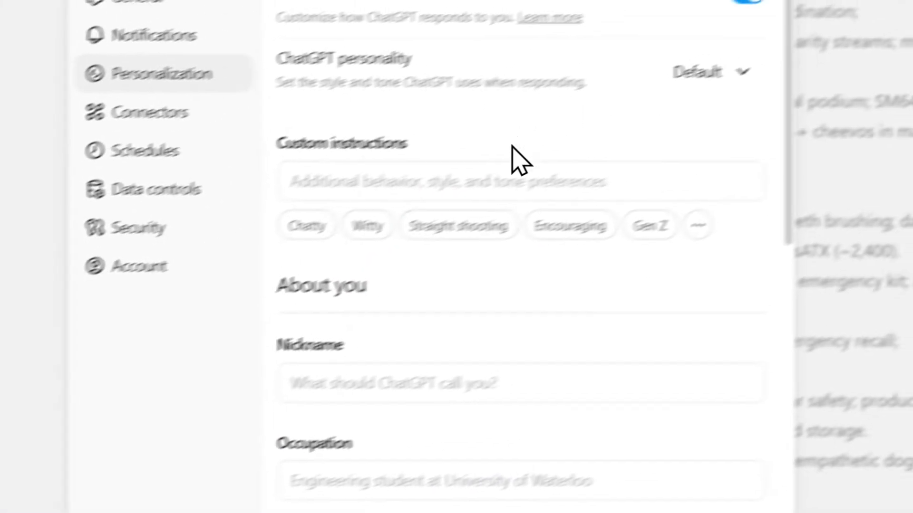
pyautogui.scroll(-5, 465, 276)
pyautogui.click(642, 334)
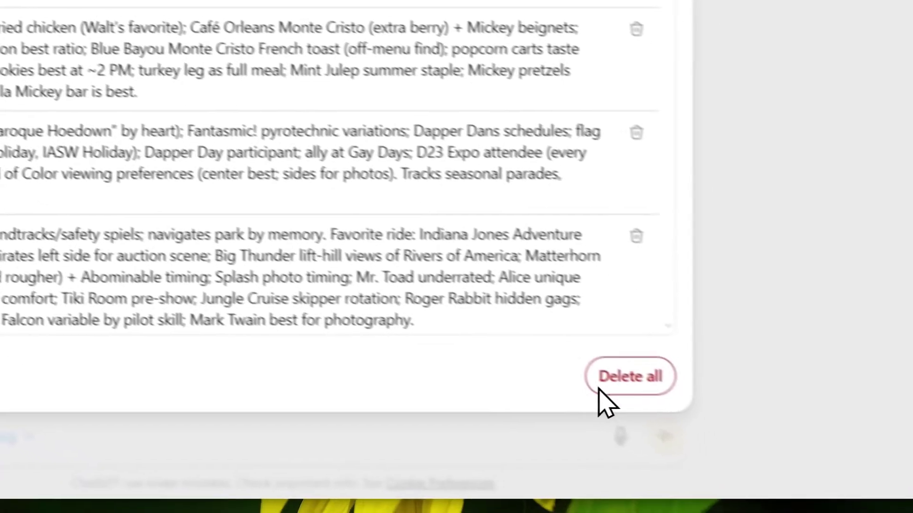
pyautogui.click(813, 508)
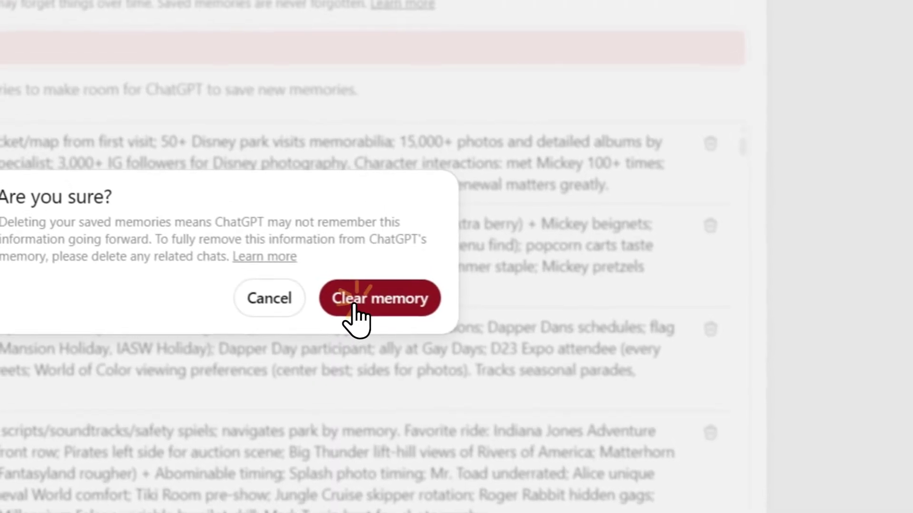
pyautogui.click(244, 82)
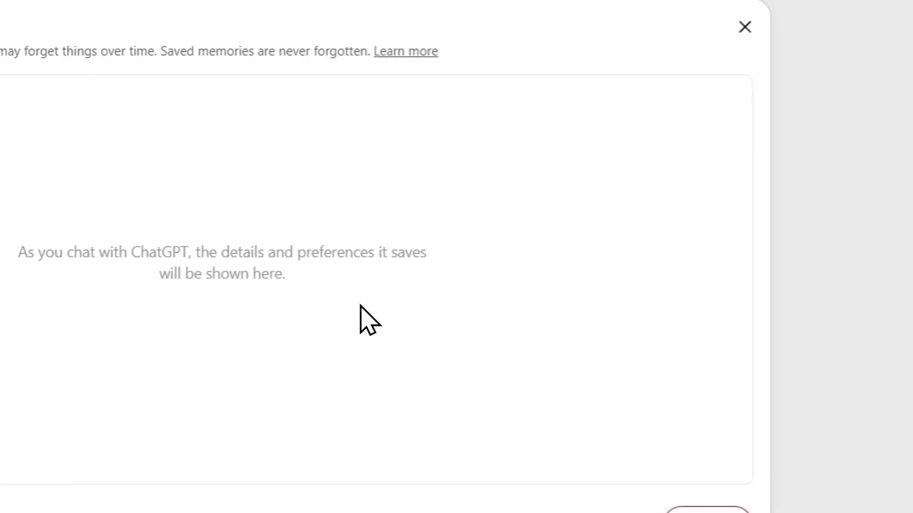
pyautogui.click(744, 27)
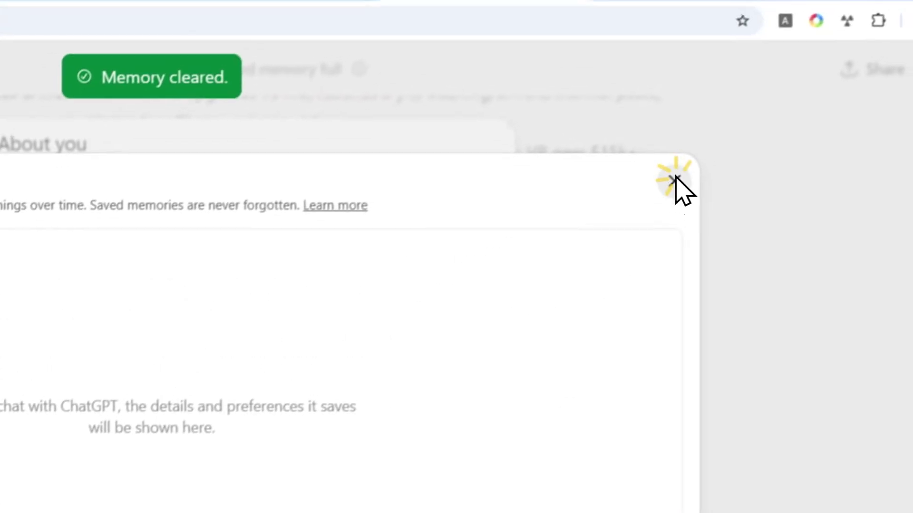
pyautogui.click(116, 224)
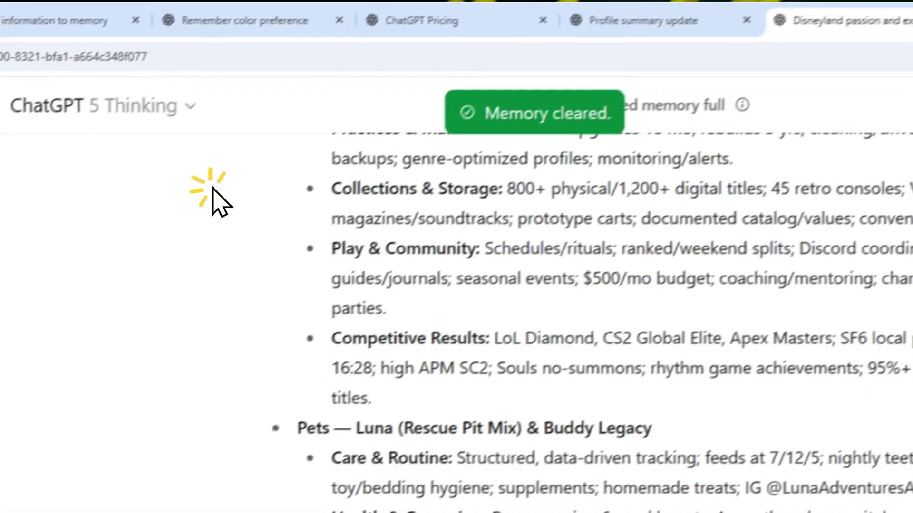
pyautogui.scroll(-5, 504, 338)
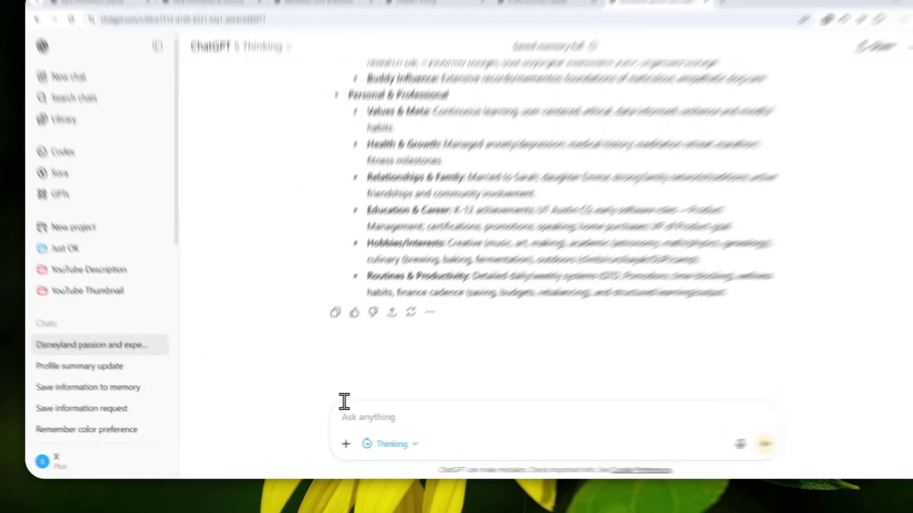
# Paste and send the request asking ChatGPT to save the summarized points to Memory
pyautogui.rightClick(368, 425)
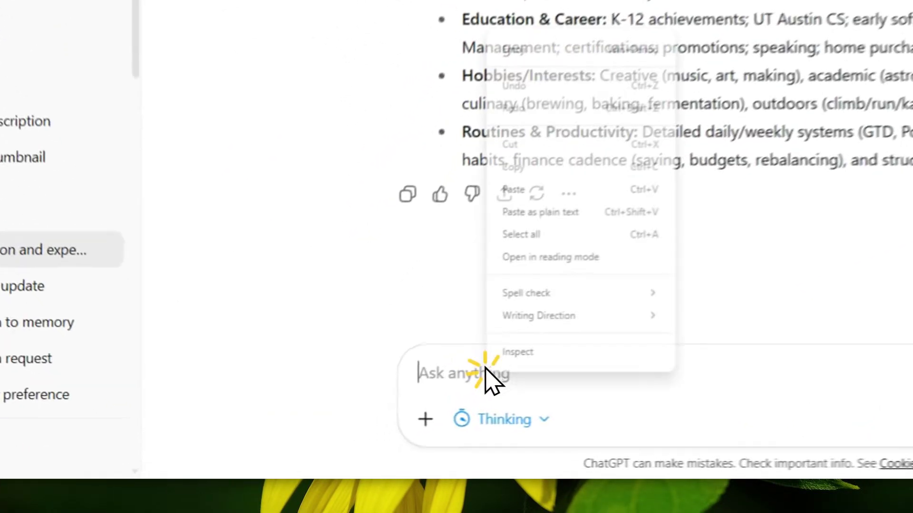
pyautogui.click(396, 325)
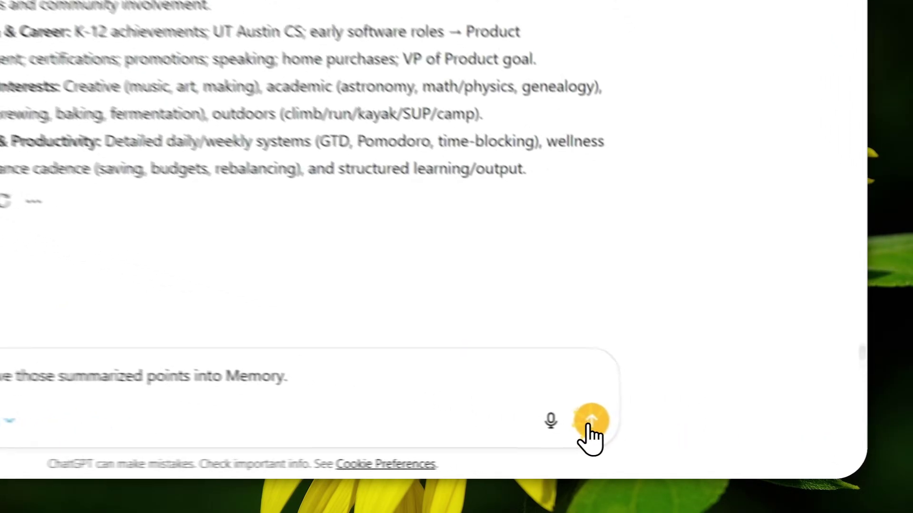
pyautogui.click(718, 447)
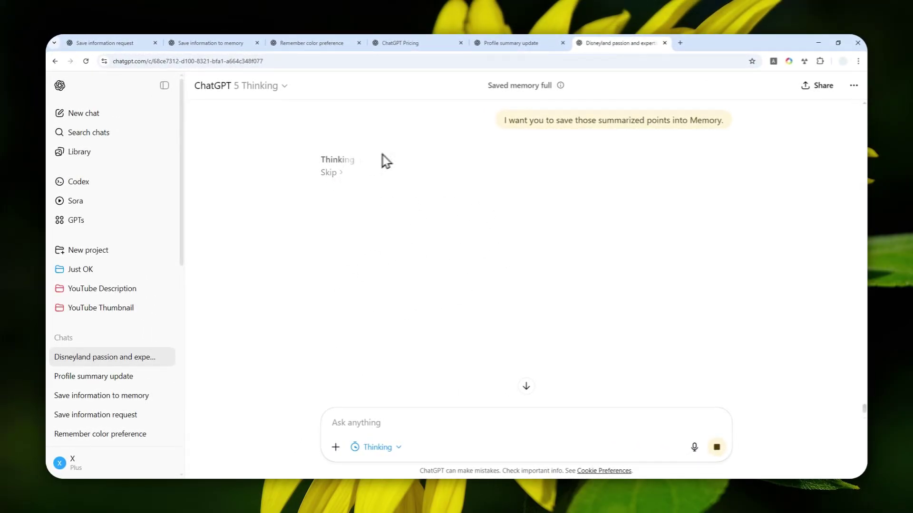
# Select the text of ChatGPT's reply confirming it updated saved memory
pyautogui.scroll(2, 531, 165)
pyautogui.scroll(-2, 490, 232)
pyautogui.click(440, 463)
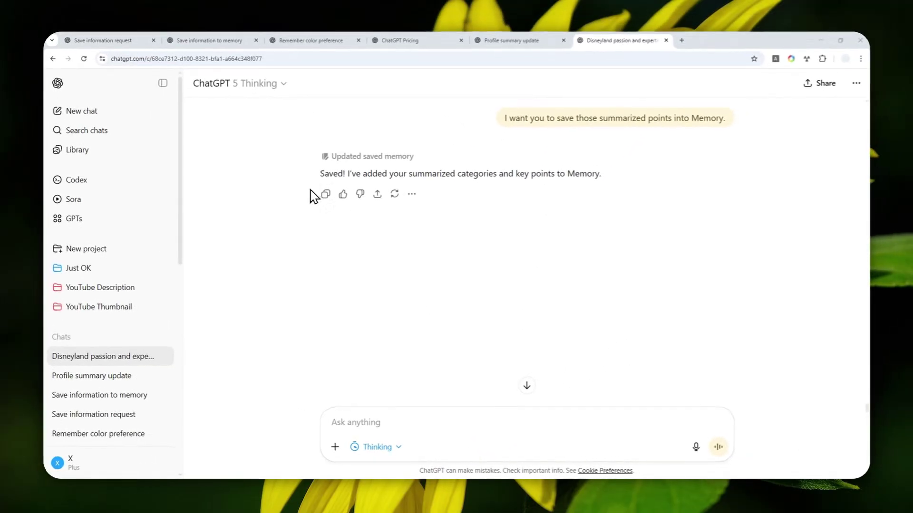
pyautogui.moveTo(319, 177); pyautogui.dragTo(664, 180)
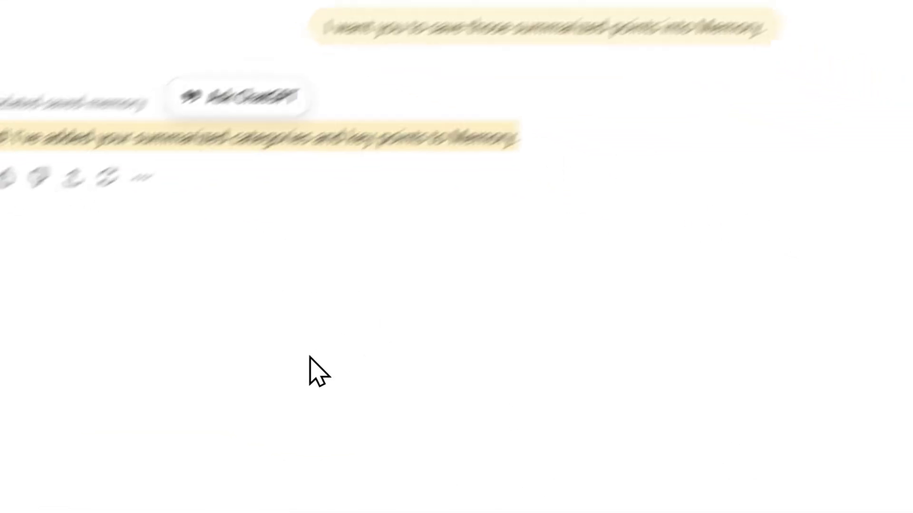
pyautogui.click(183, 440)
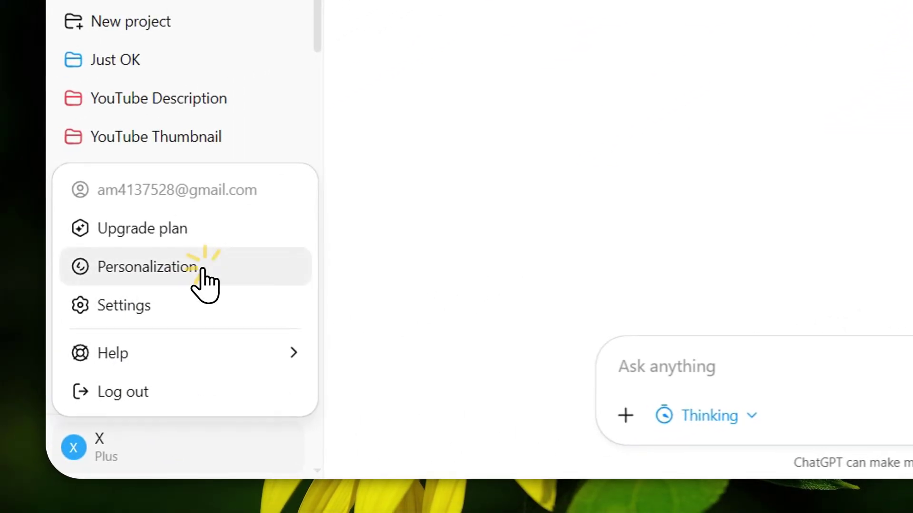
pyautogui.click(202, 270)
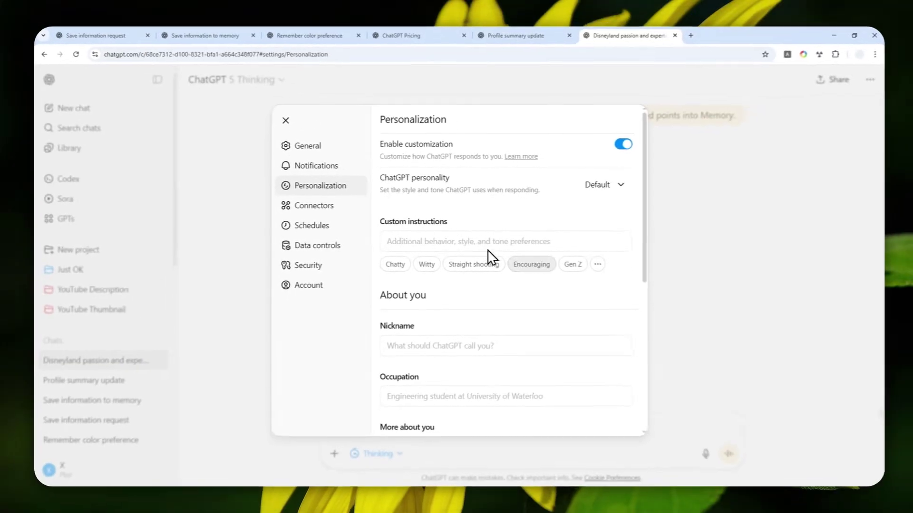
pyautogui.scroll(-5, 516, 266)
pyautogui.click(605, 261)
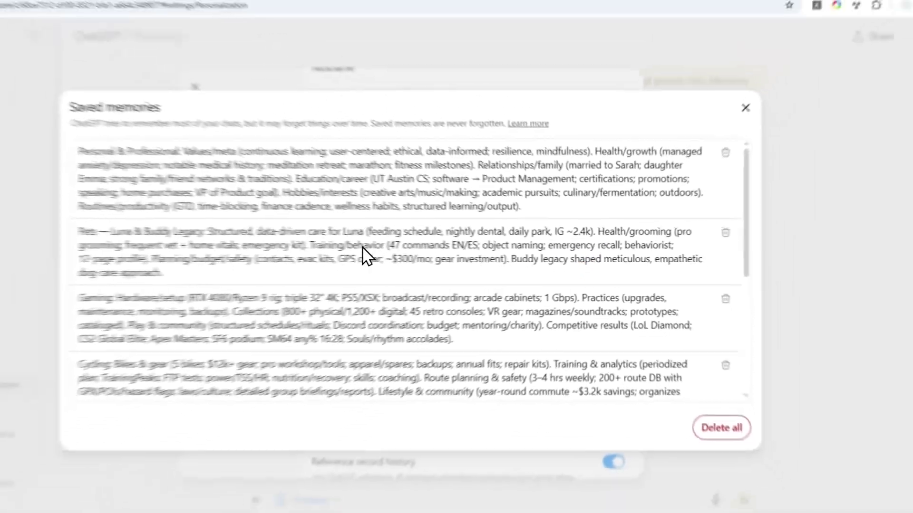
pyautogui.scroll(-5, 428, 240)
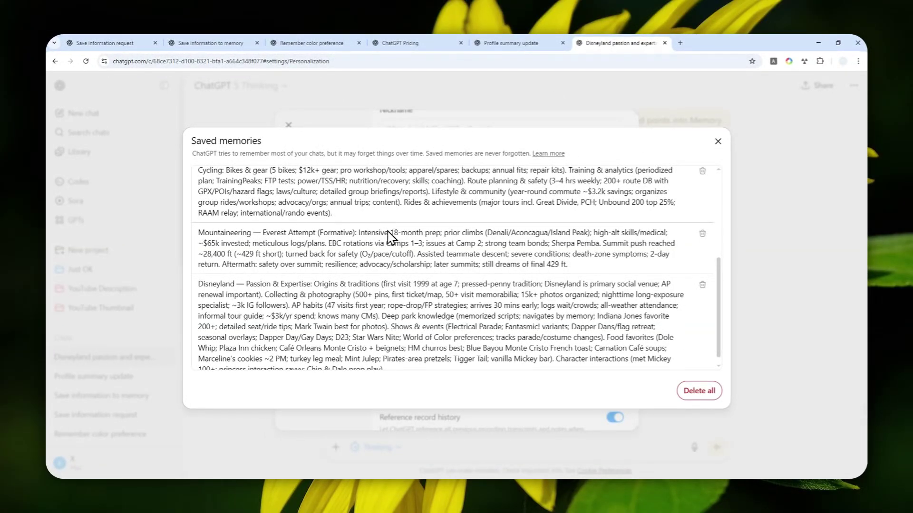
pyautogui.scroll(-1, 407, 213)
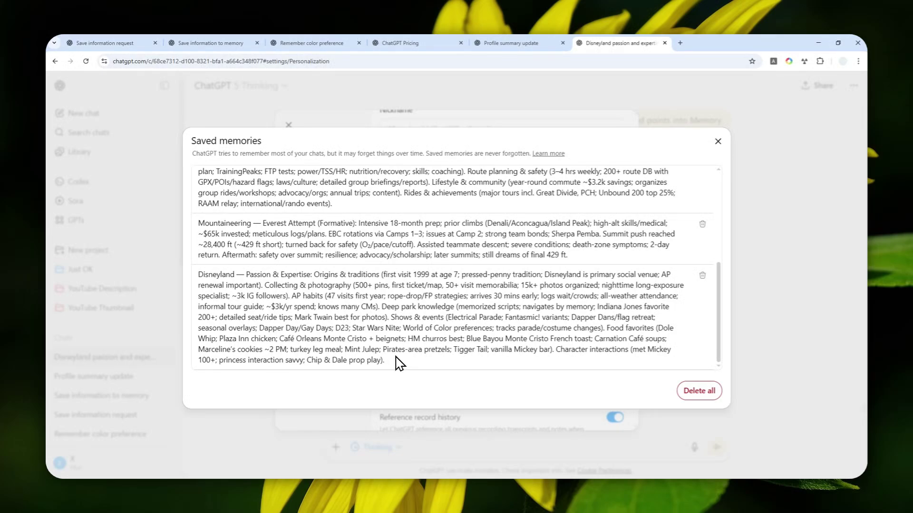
pyautogui.scroll(10, 430, 286)
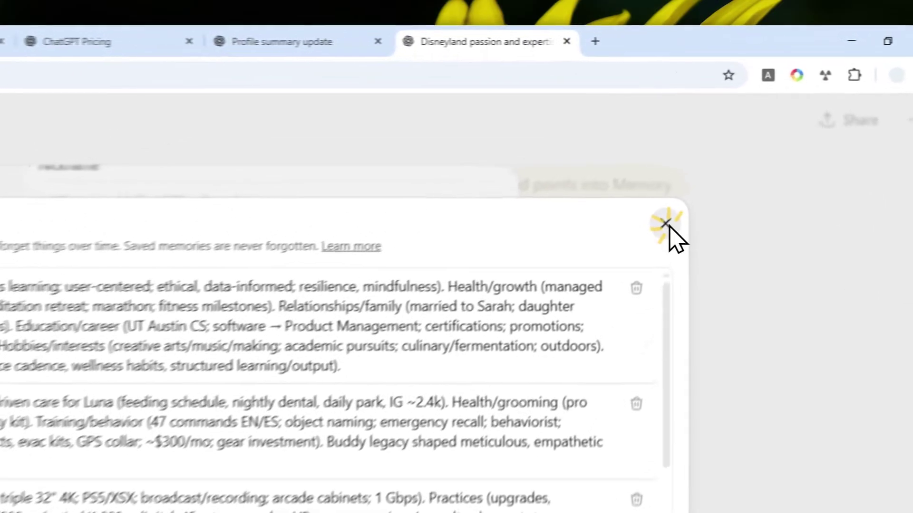
pyautogui.click(718, 141)
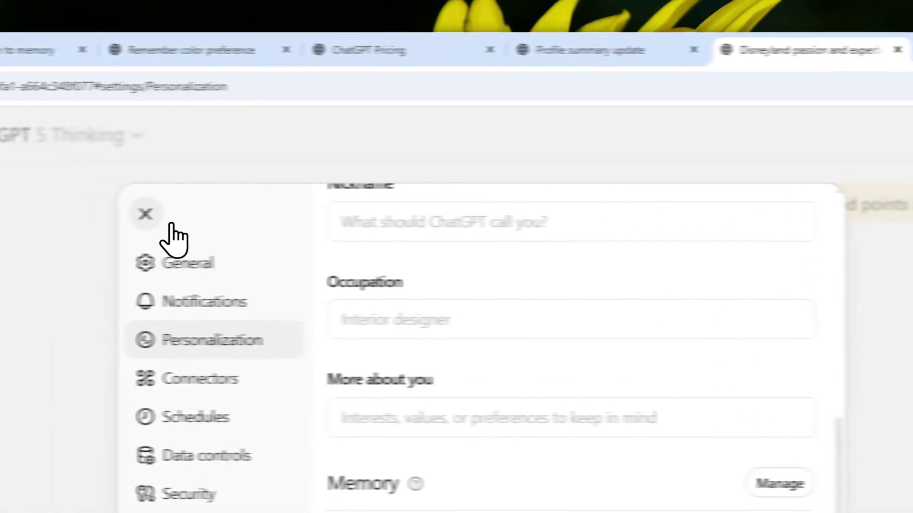
pyautogui.click(147, 214)
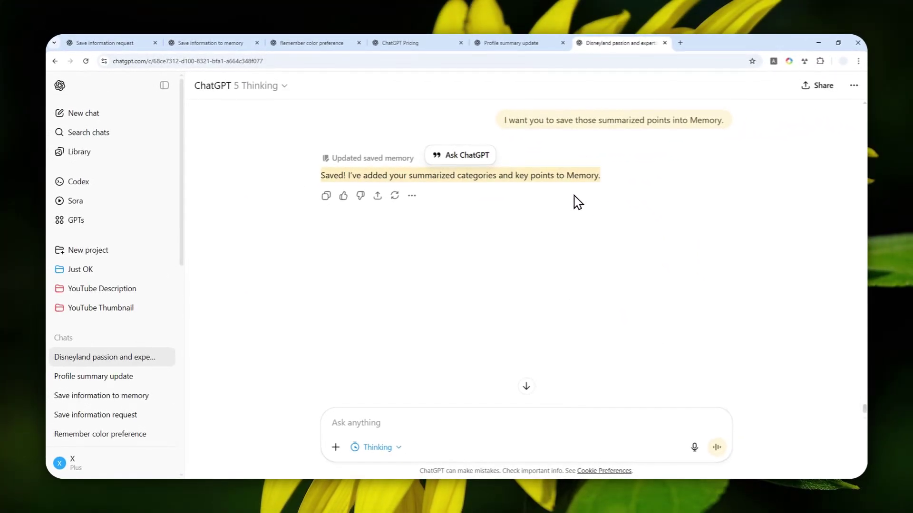
pyautogui.scroll(5, 621, 222)
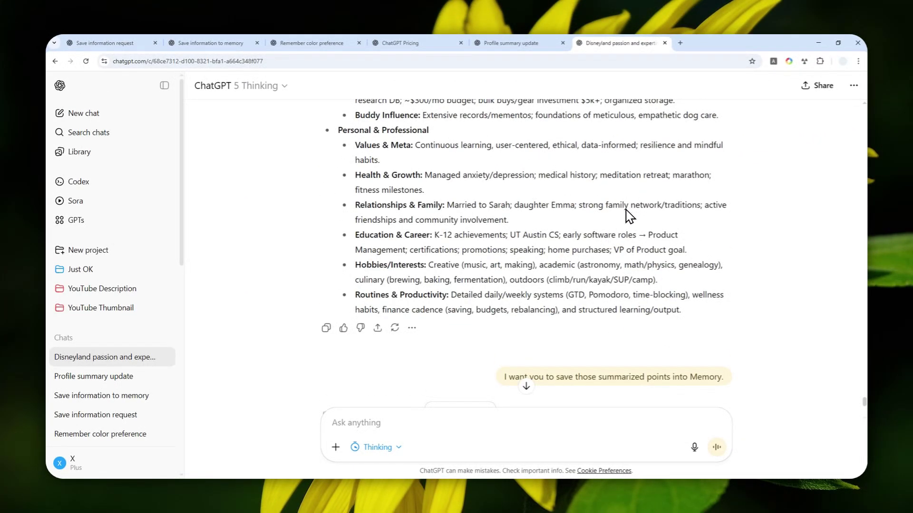
pyautogui.scroll(15, 617, 221)
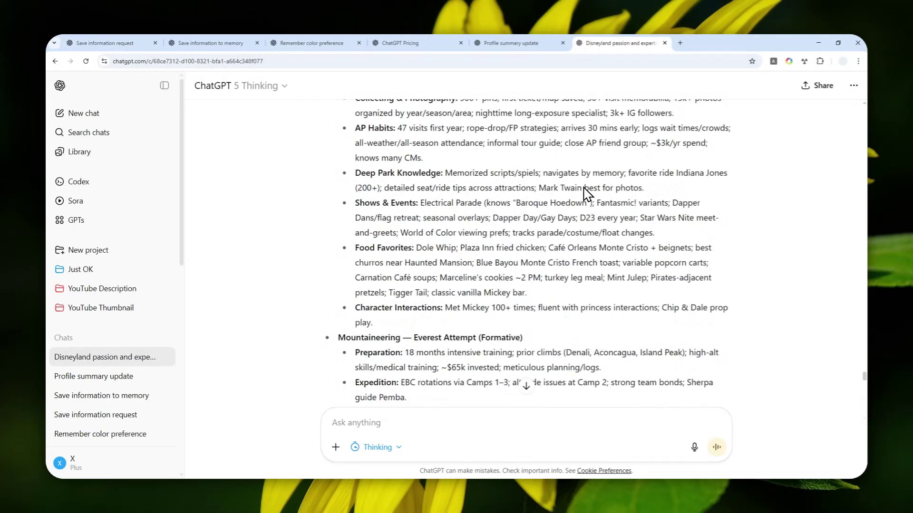
pyautogui.scroll(5, 579, 203)
pyautogui.scroll(-15, 576, 206)
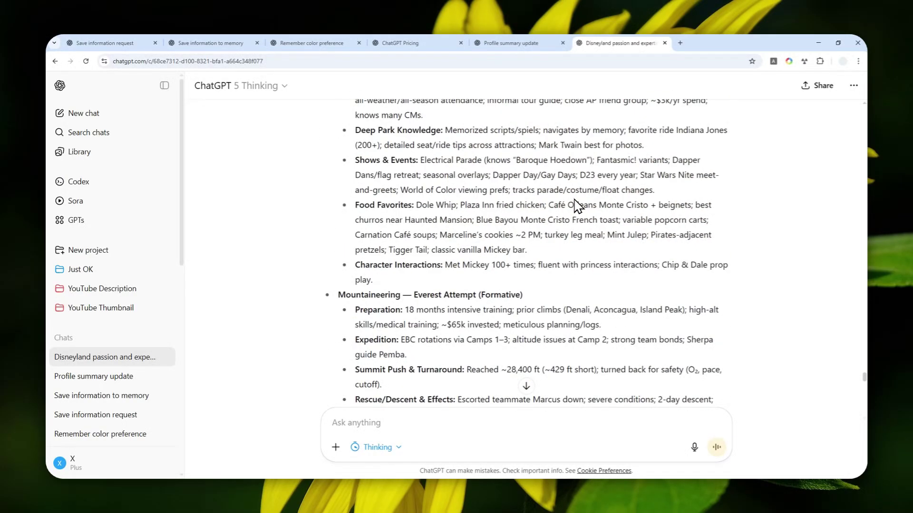